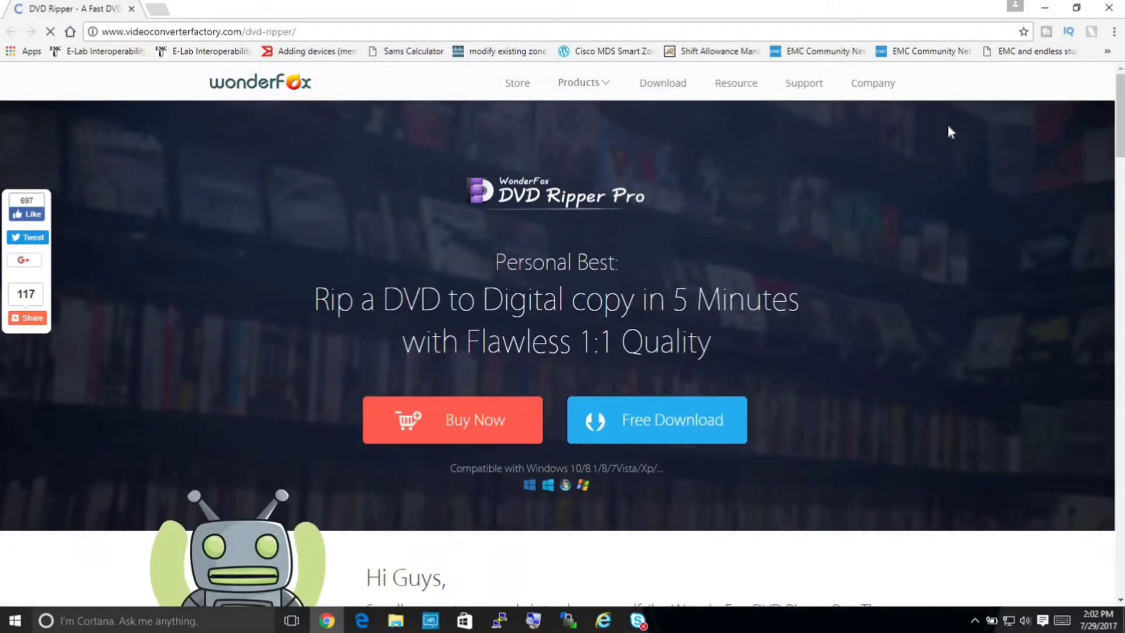
# Step: Scroll down the DVD Ripper Pro product page until the Recommended by Media Worldwide logos show
pyautogui.scroll(-1, 657, 408)
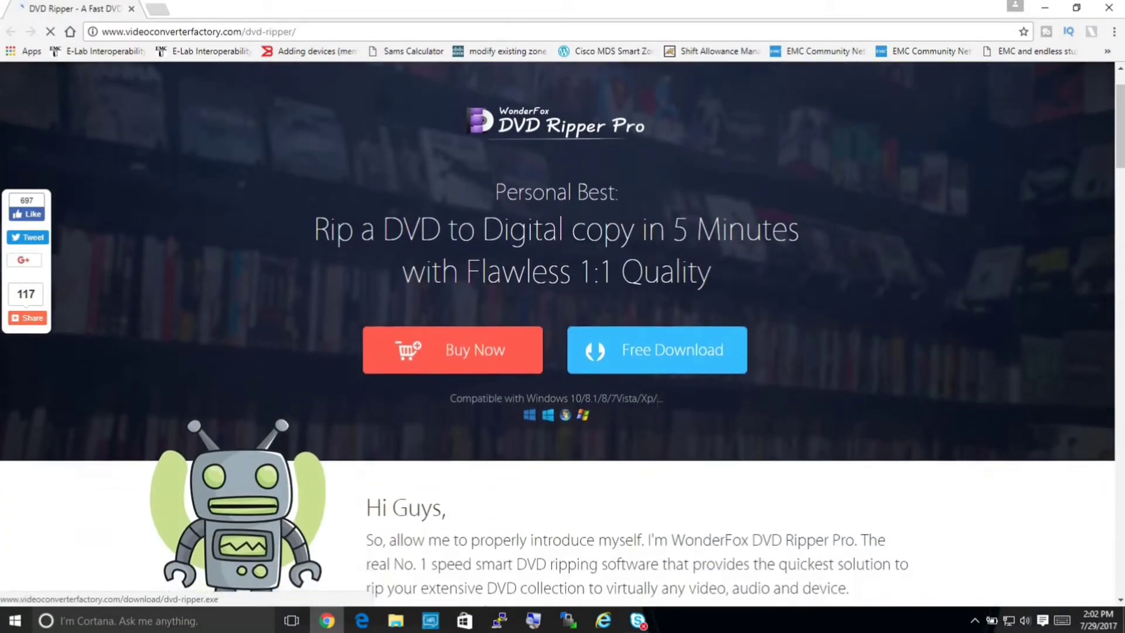
pyautogui.scroll(-1, 657, 408)
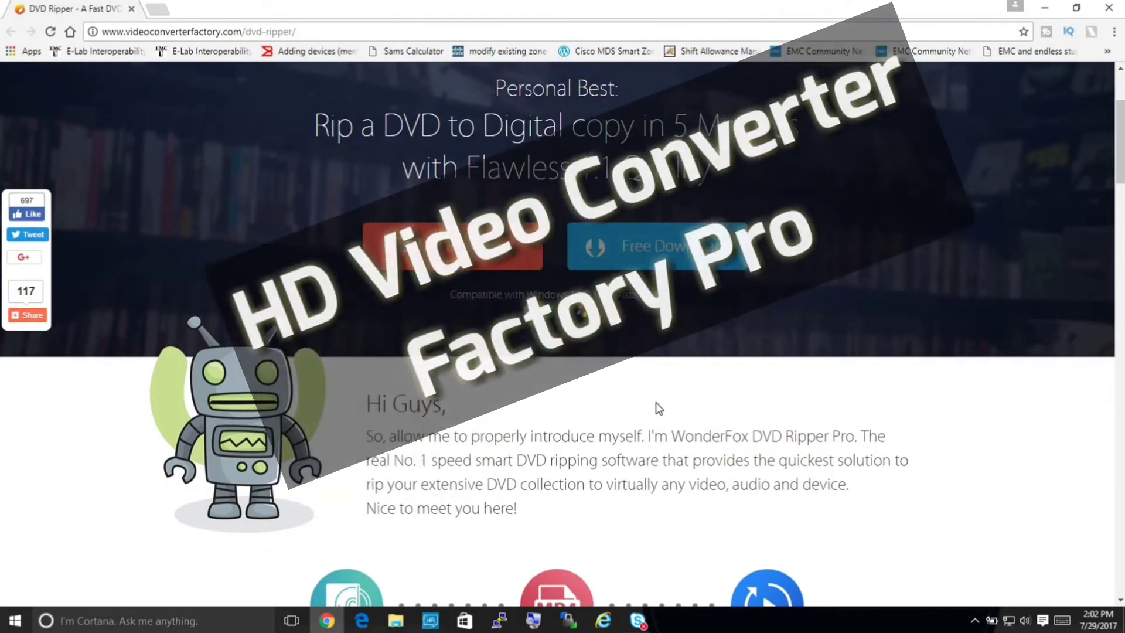
pyautogui.scroll(-1, 655, 402)
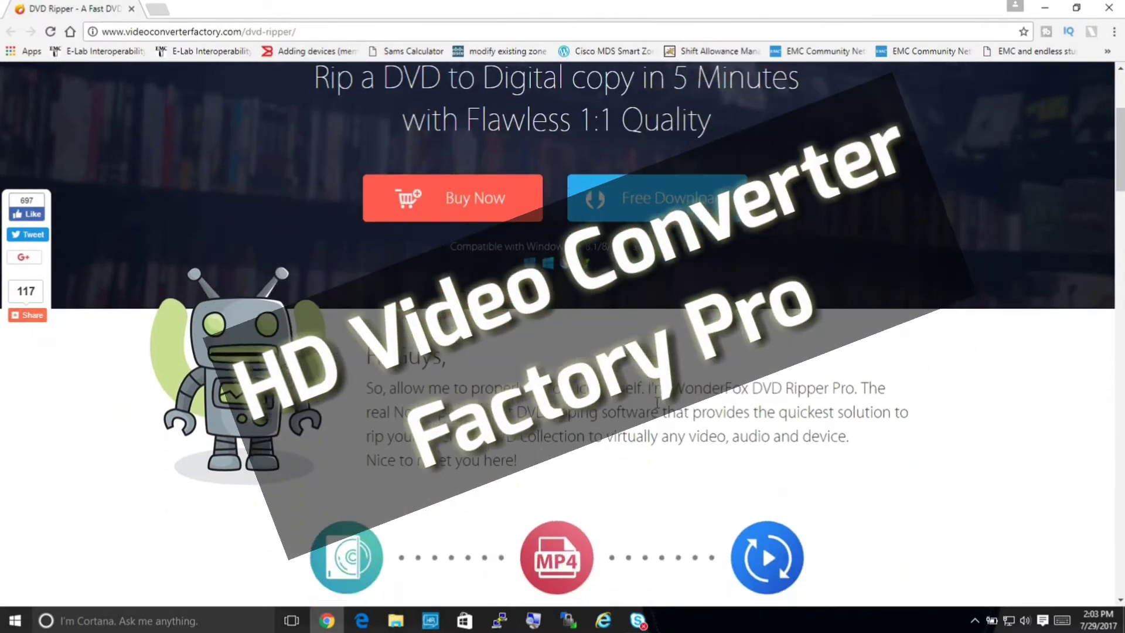
pyautogui.scroll(-3, 637, 408)
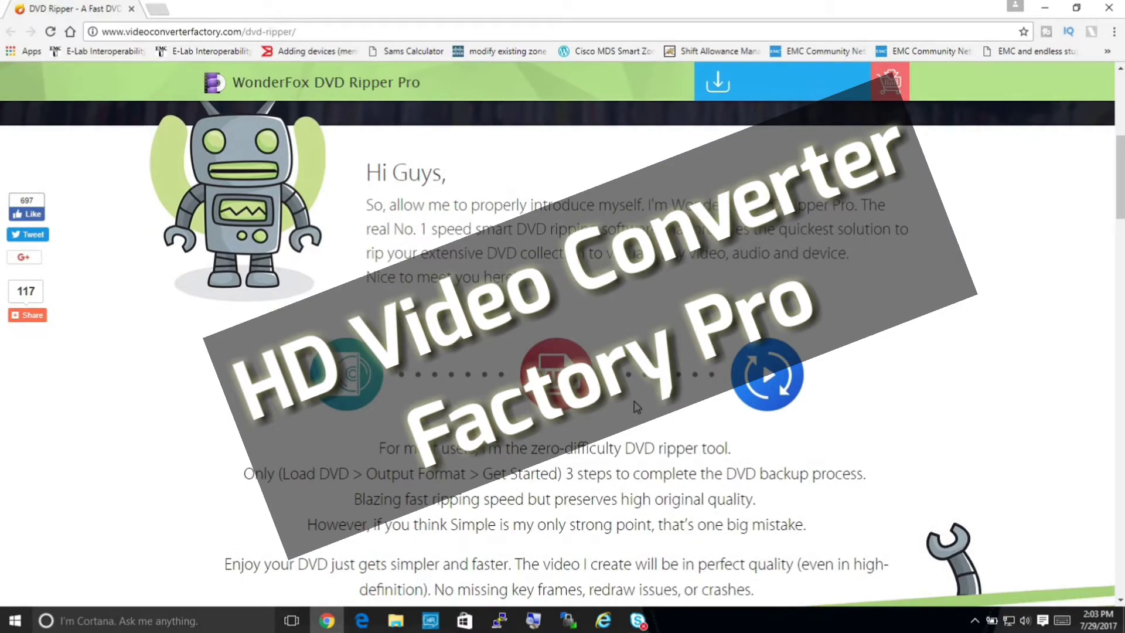
pyautogui.scroll(-3, 636, 406)
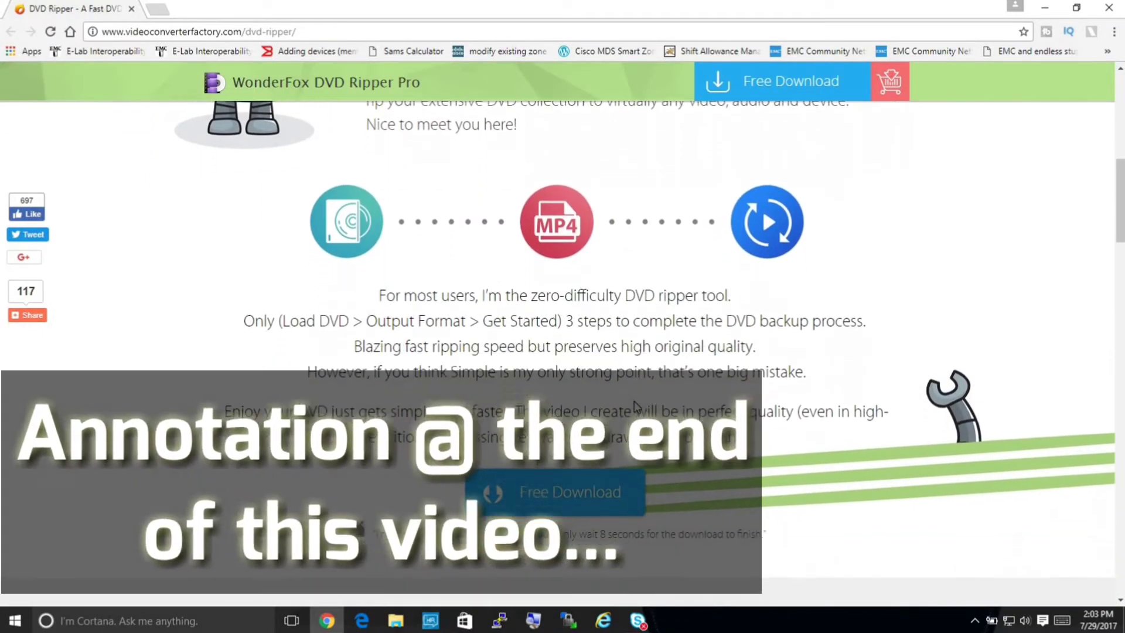
pyautogui.scroll(-5, 636, 407)
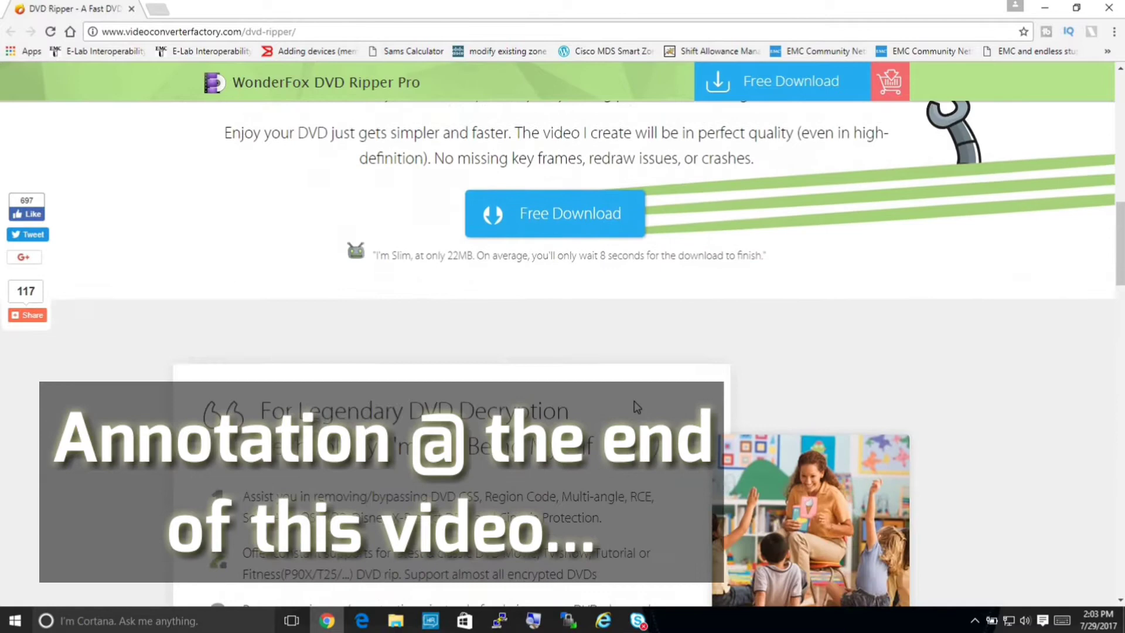
pyautogui.scroll(-4, 634, 405)
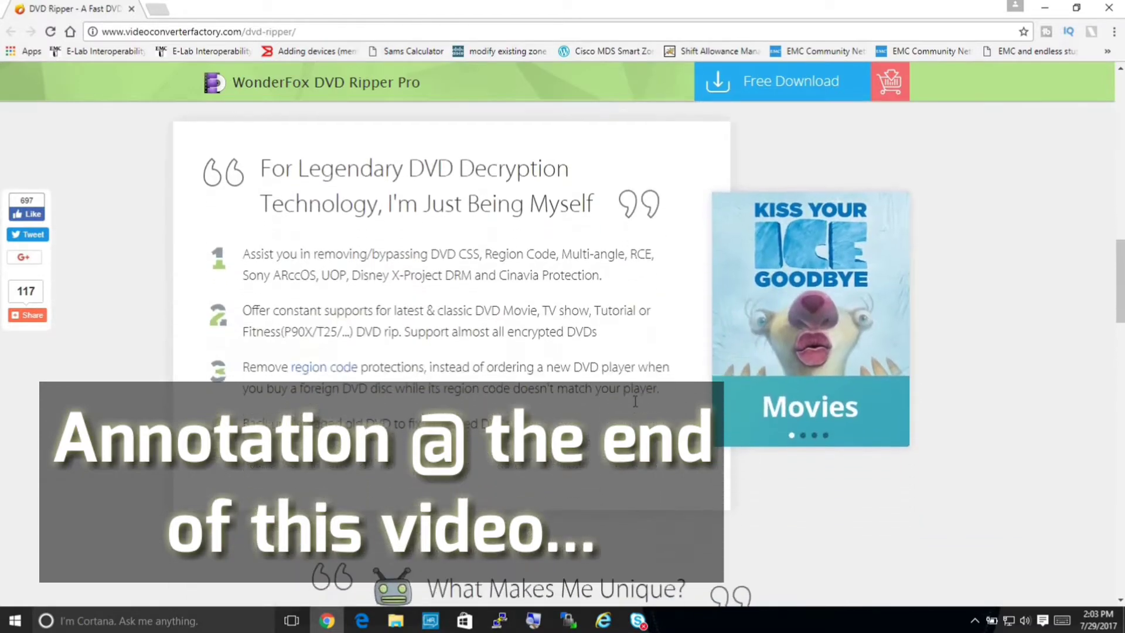
pyautogui.scroll(-5, 635, 401)
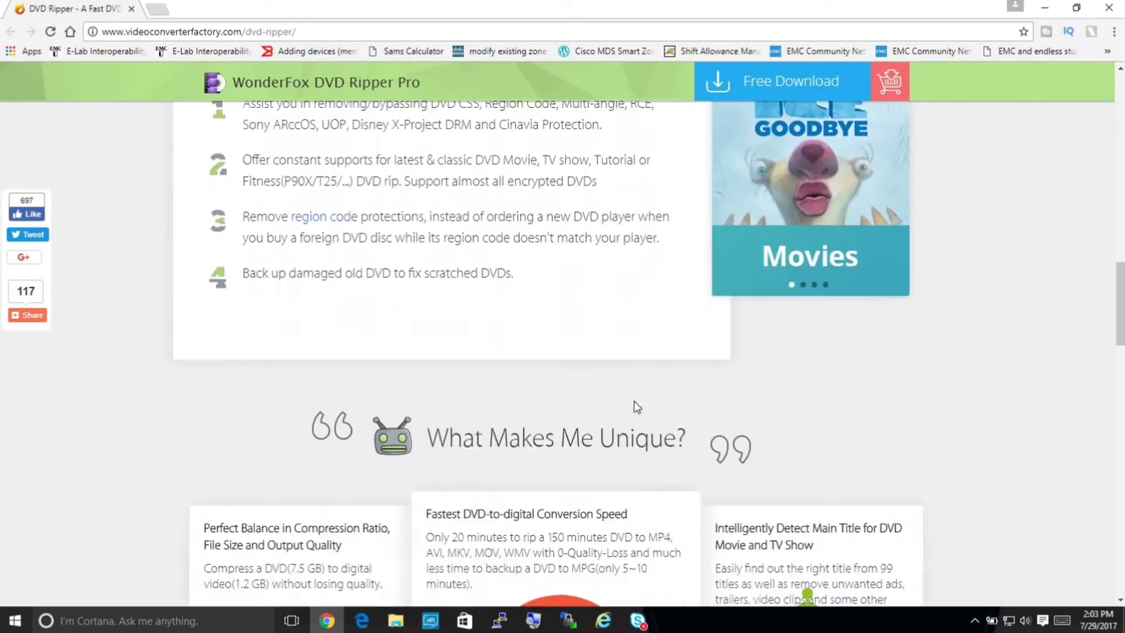
pyautogui.scroll(-2, 636, 402)
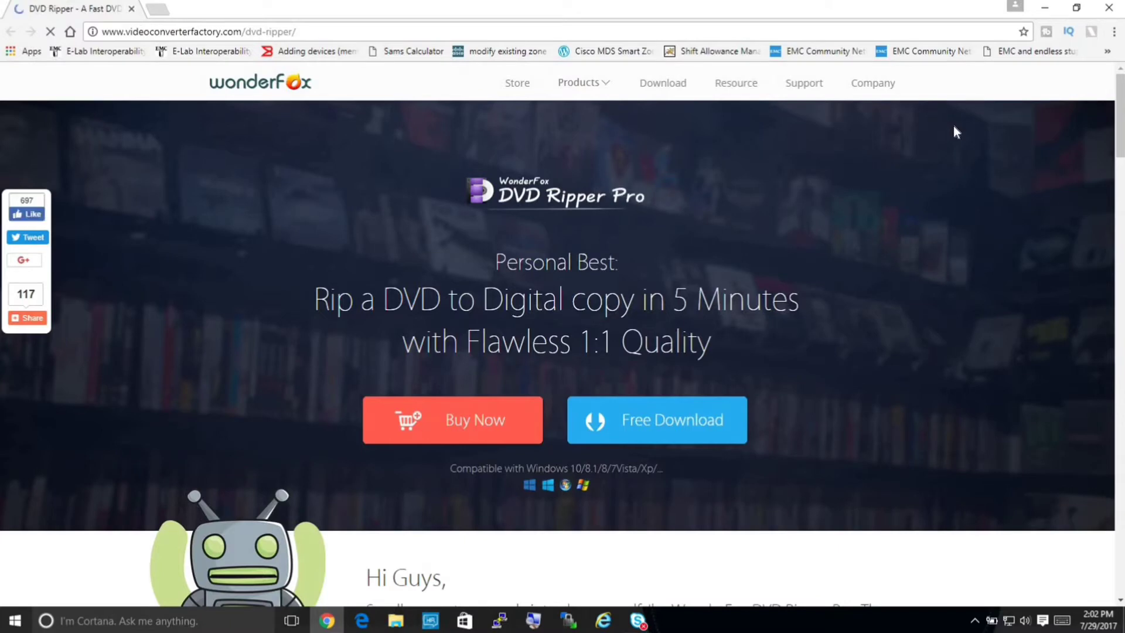
pyautogui.scroll(-2, 658, 410)
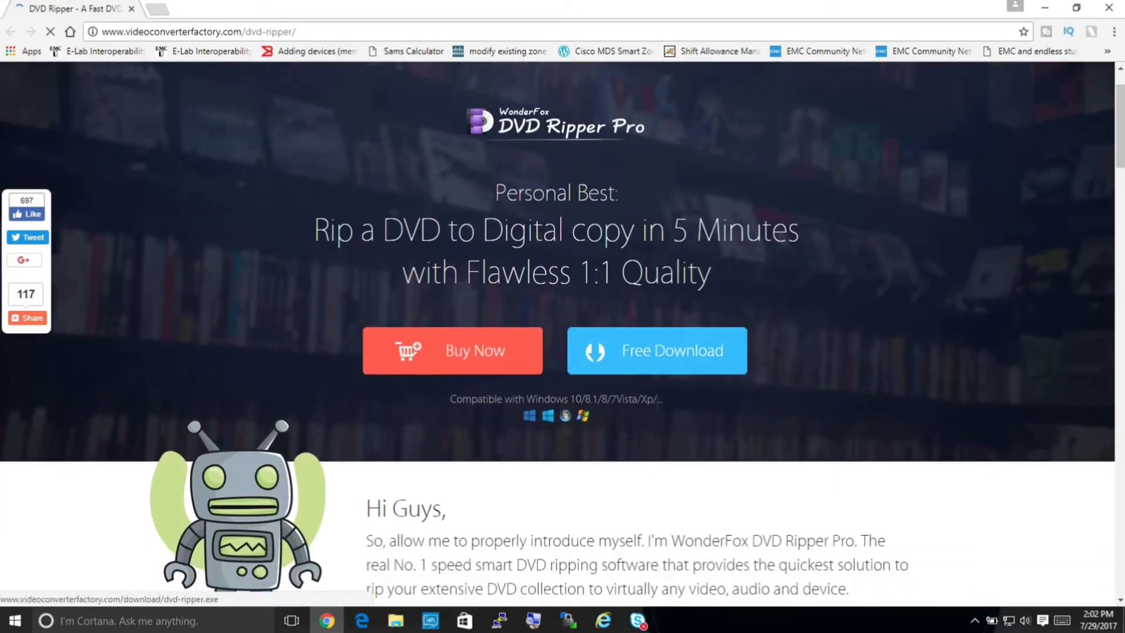
pyautogui.scroll(-2, 658, 408)
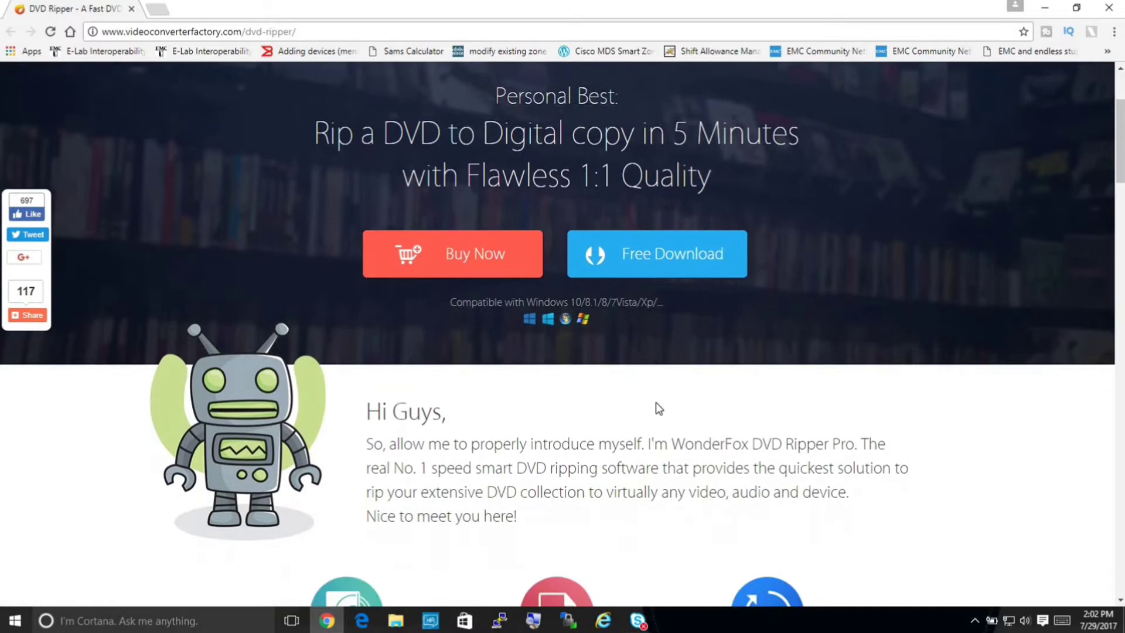
pyautogui.scroll(-3, 659, 408)
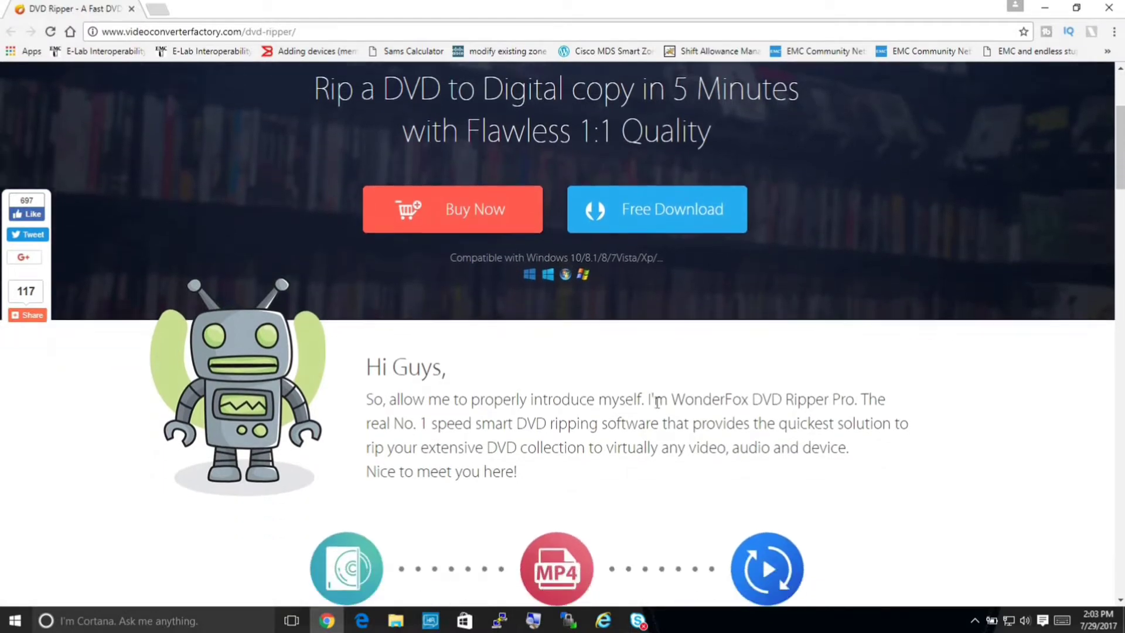
pyautogui.scroll(-1, 657, 403)
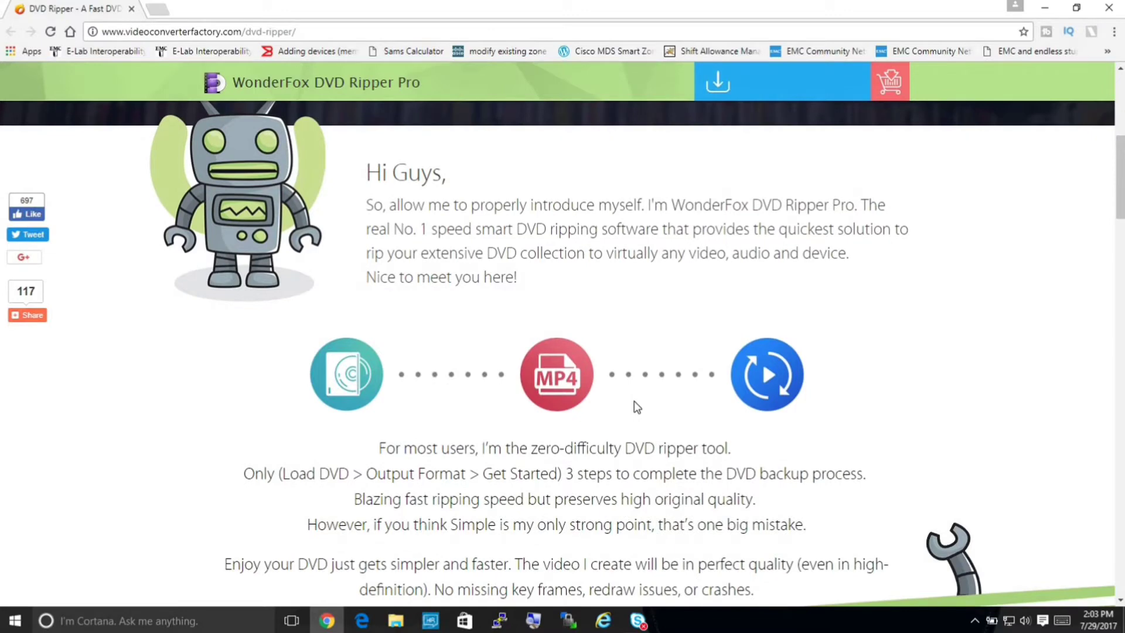
pyautogui.scroll(-3, 634, 401)
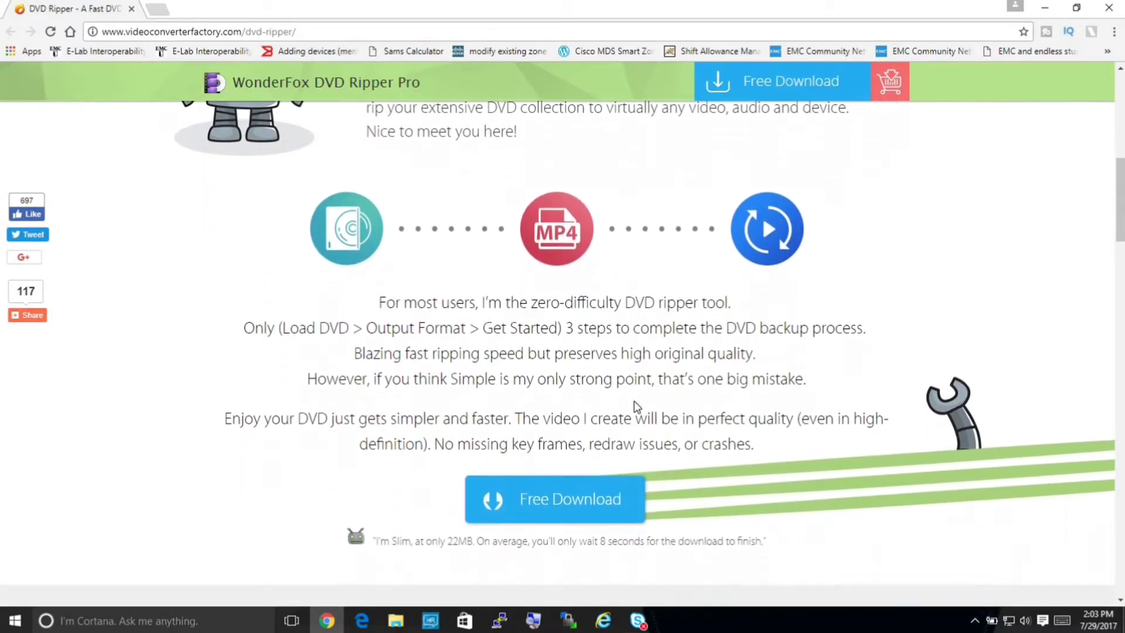
pyautogui.scroll(-5, 634, 401)
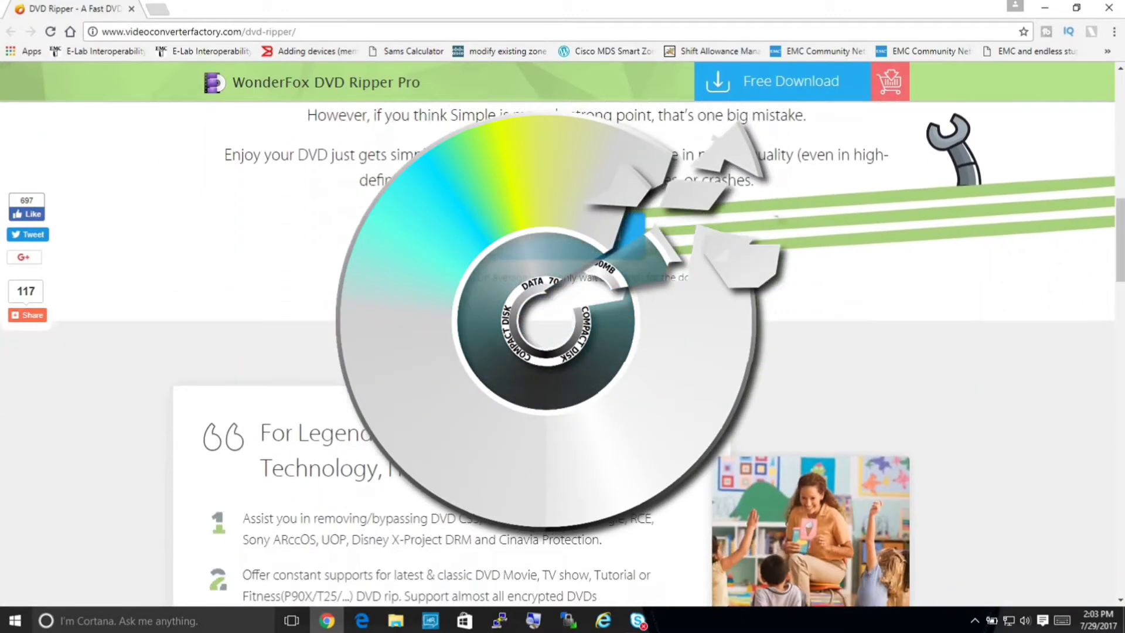
pyautogui.scroll(-5, 634, 401)
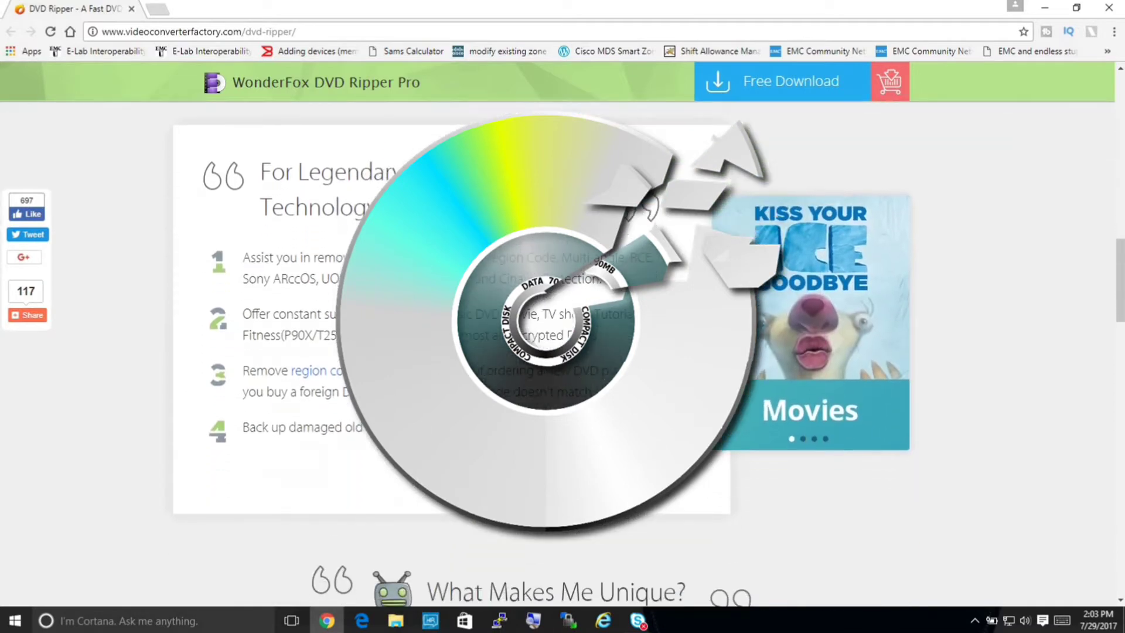
pyautogui.scroll(-2, 634, 401)
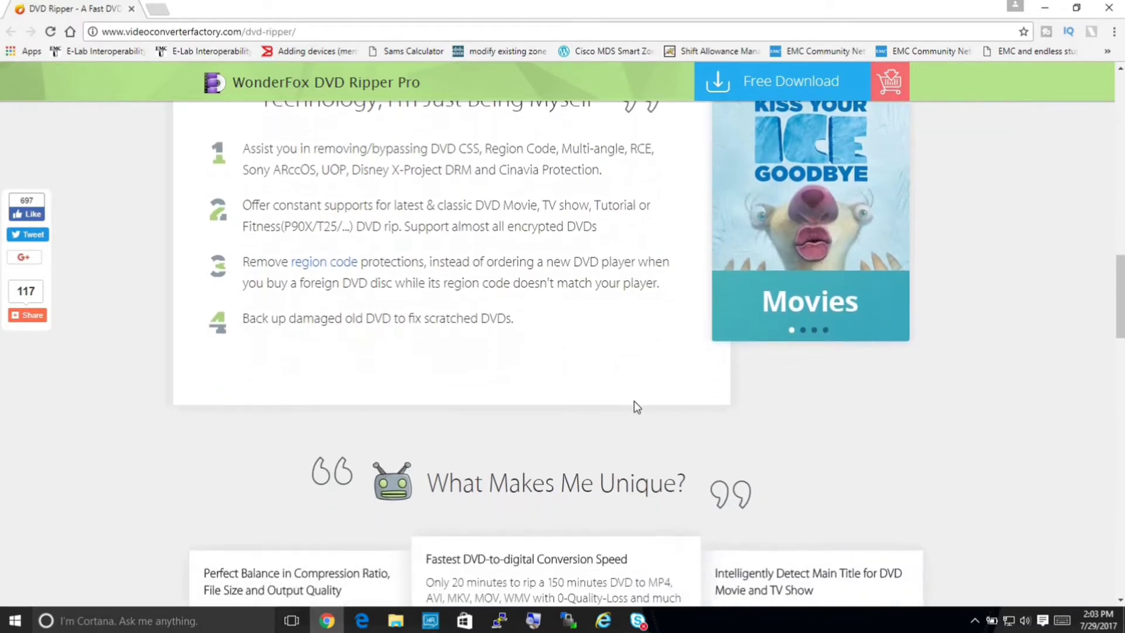
pyautogui.scroll(-5, 634, 401)
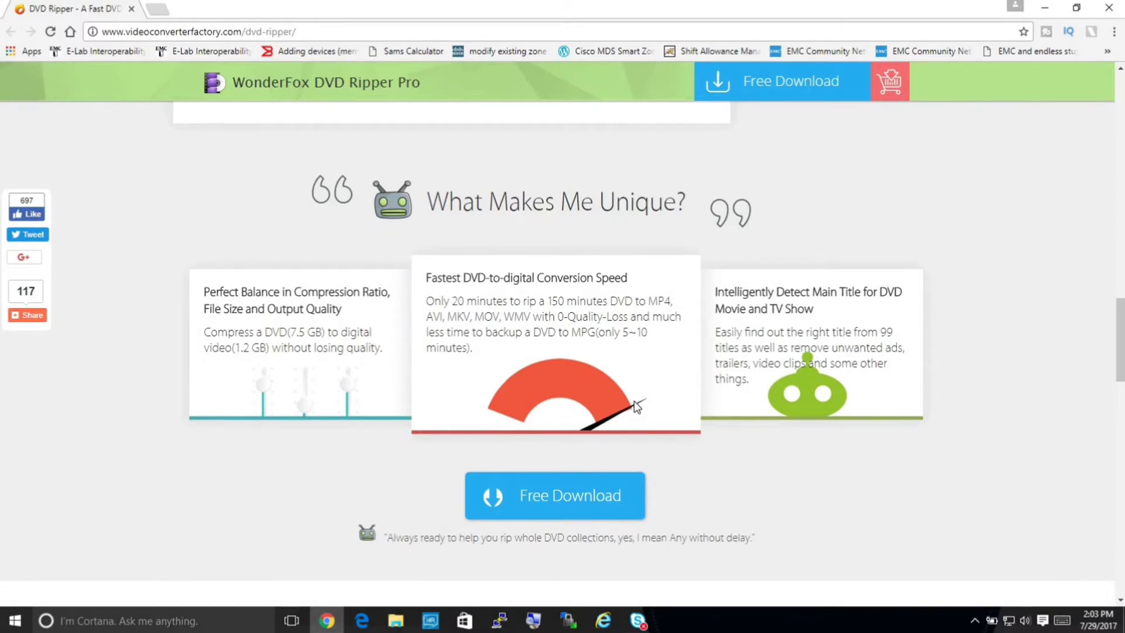
pyautogui.scroll(-1, 635, 406)
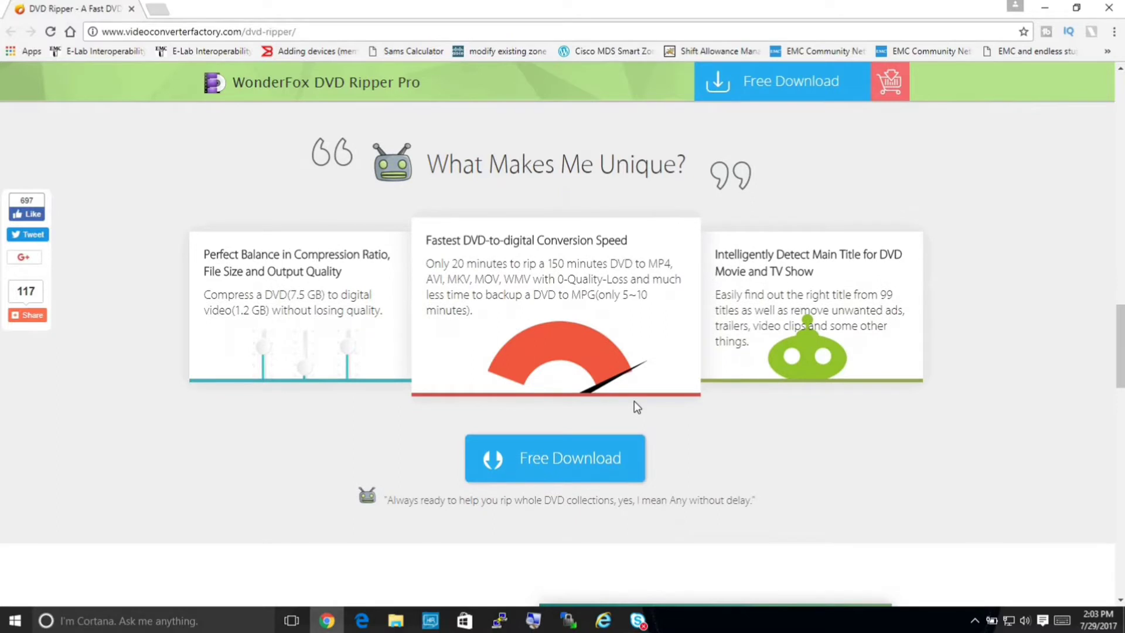
pyautogui.scroll(-2, 634, 401)
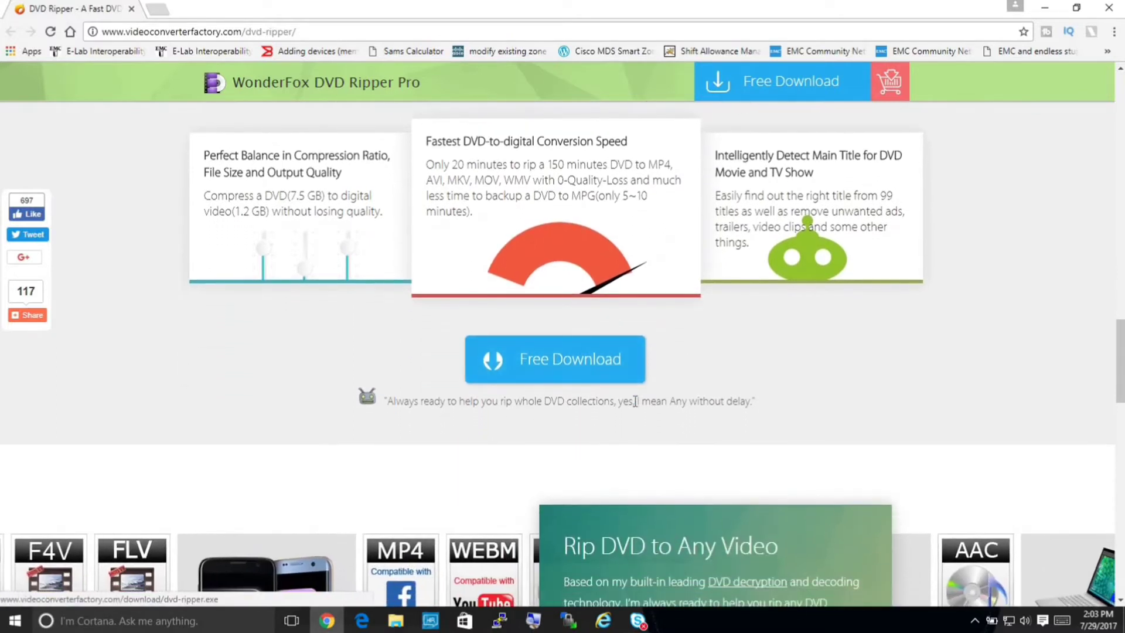
pyautogui.scroll(-1, 635, 402)
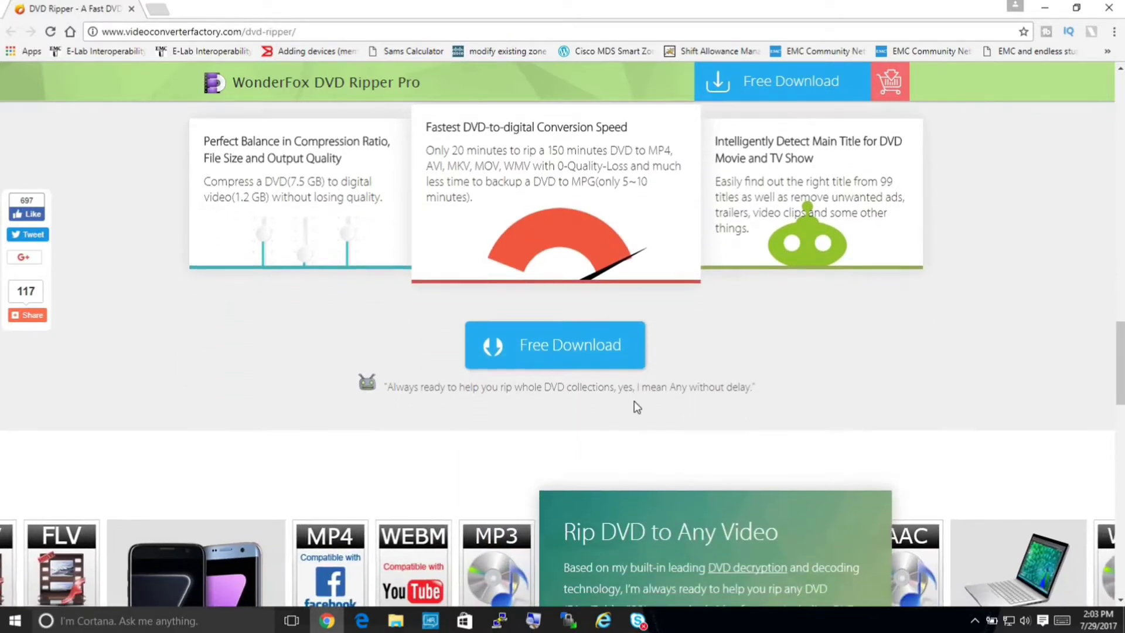
pyautogui.scroll(-2, 634, 401)
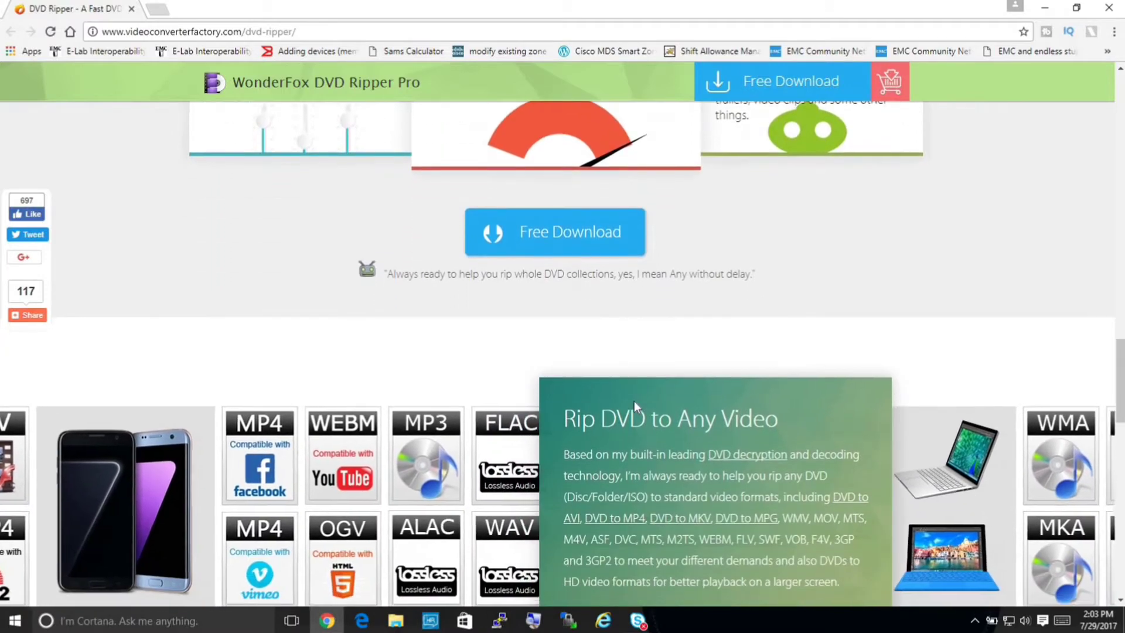
pyautogui.scroll(-4, 634, 401)
pyautogui.scroll(1, 634, 401)
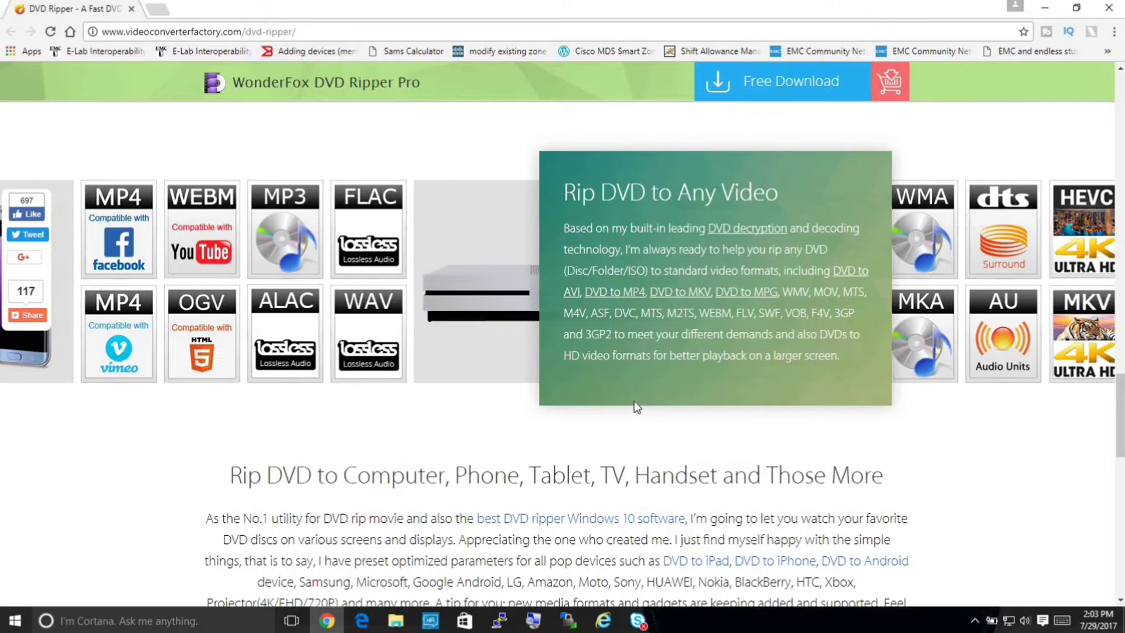
pyautogui.scroll(-1, 635, 403)
pyautogui.scroll(-2, 636, 407)
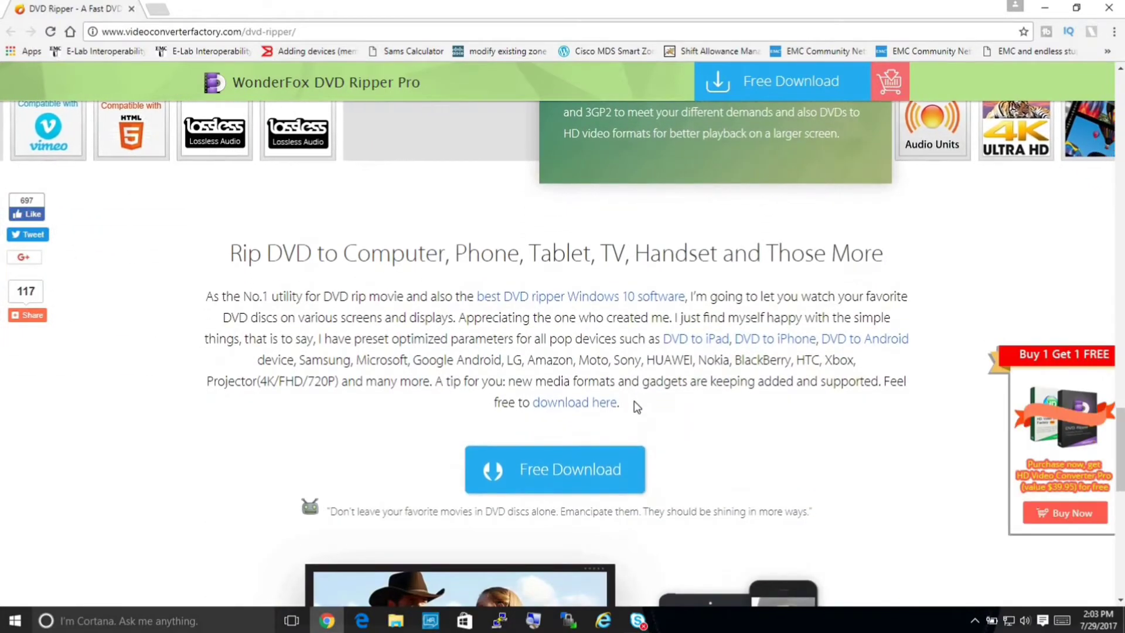
pyautogui.scroll(2, 636, 406)
pyautogui.scroll(-2, 638, 406)
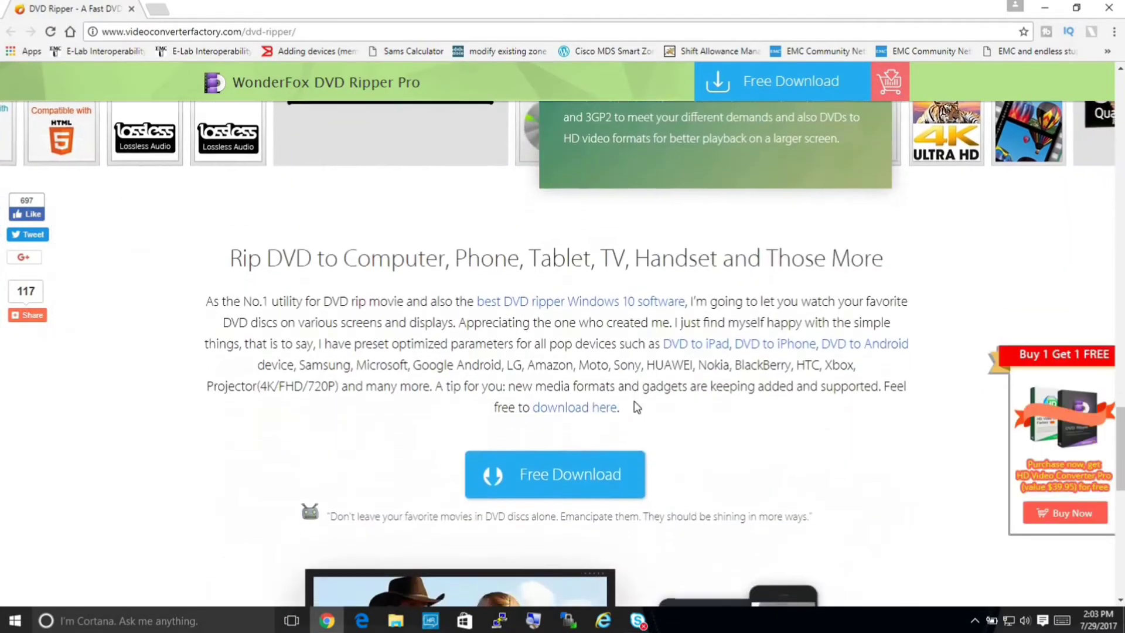
pyautogui.scroll(-3, 637, 407)
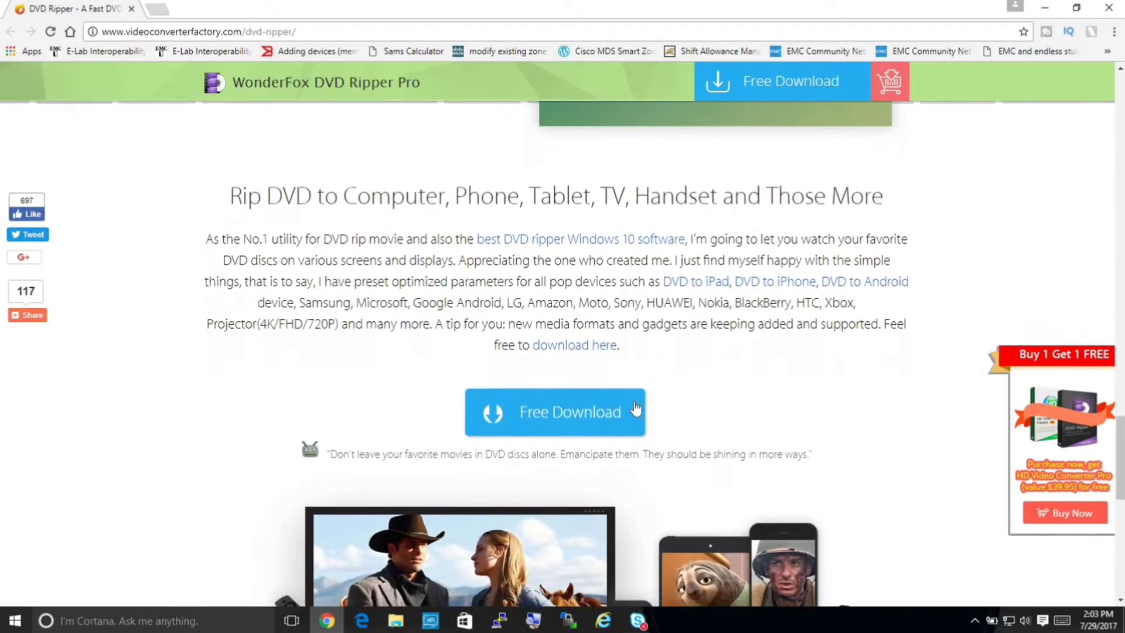
pyautogui.scroll(-4, 634, 401)
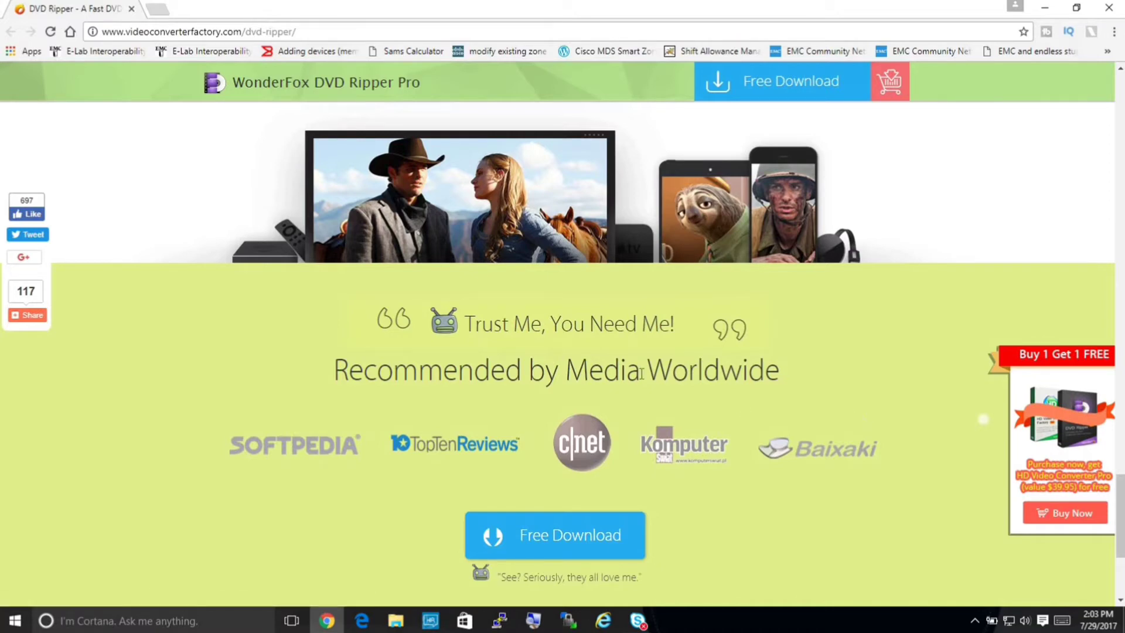
# Step: Scroll to the page footer, then back up to the Rip a DVD banner at the top
pyautogui.scroll(-4, 641, 373)
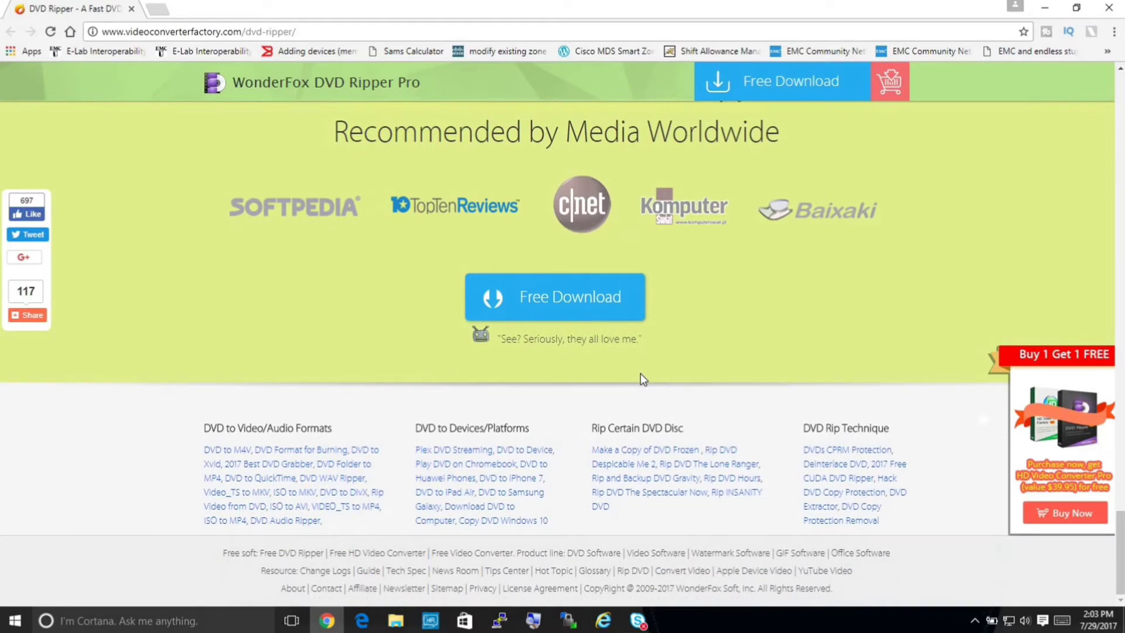
pyautogui.scroll(10, 641, 375)
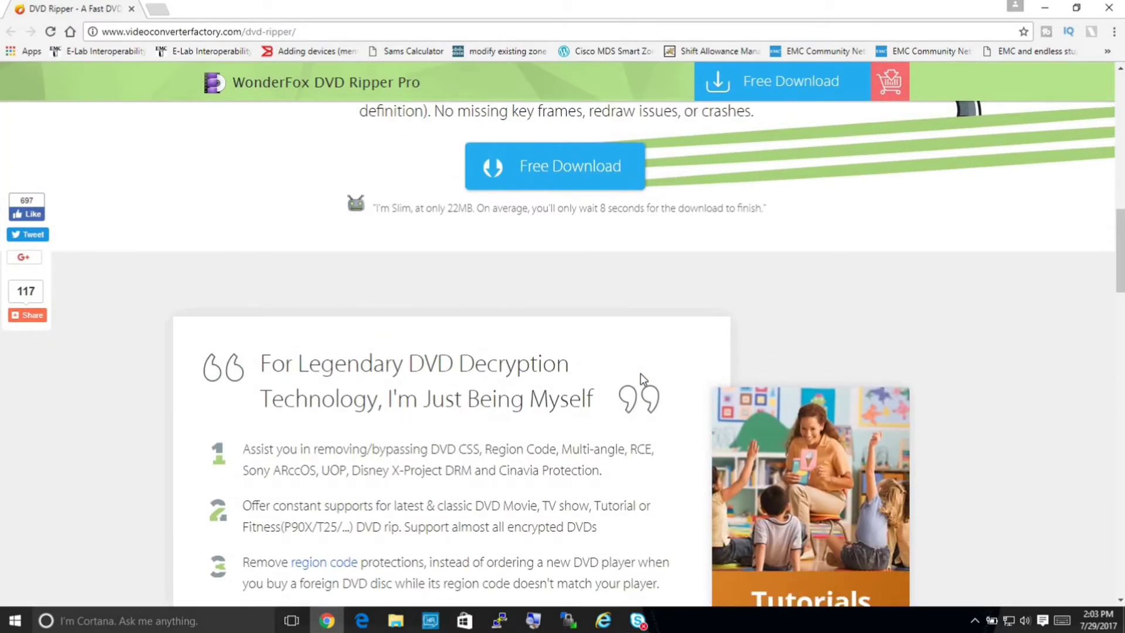
pyautogui.scroll(6, 641, 374)
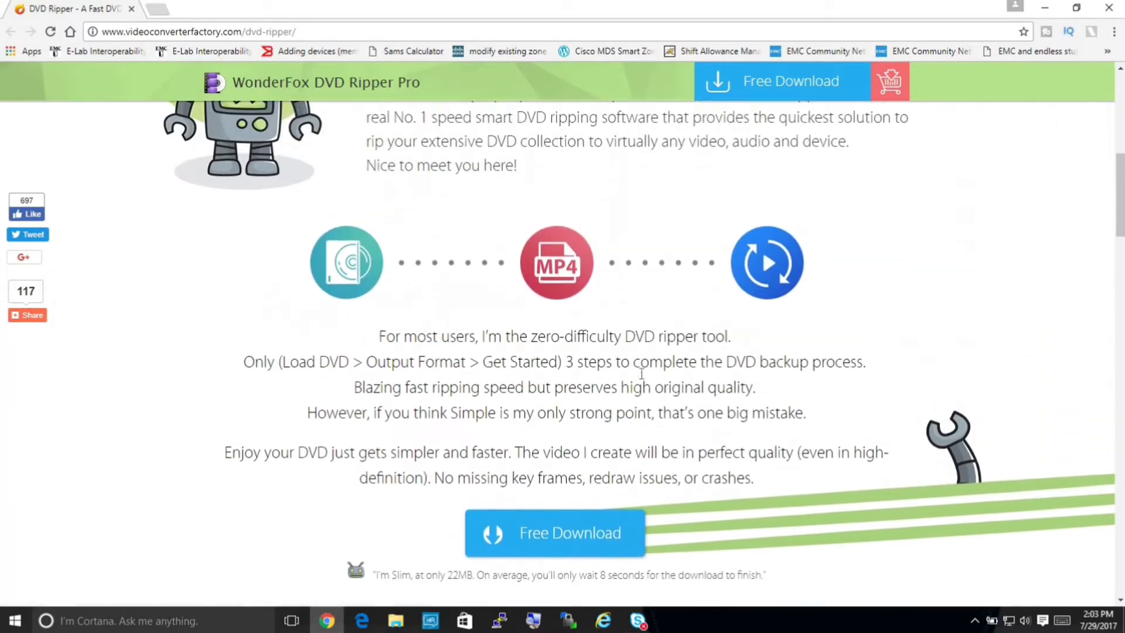
pyautogui.scroll(8, 641, 374)
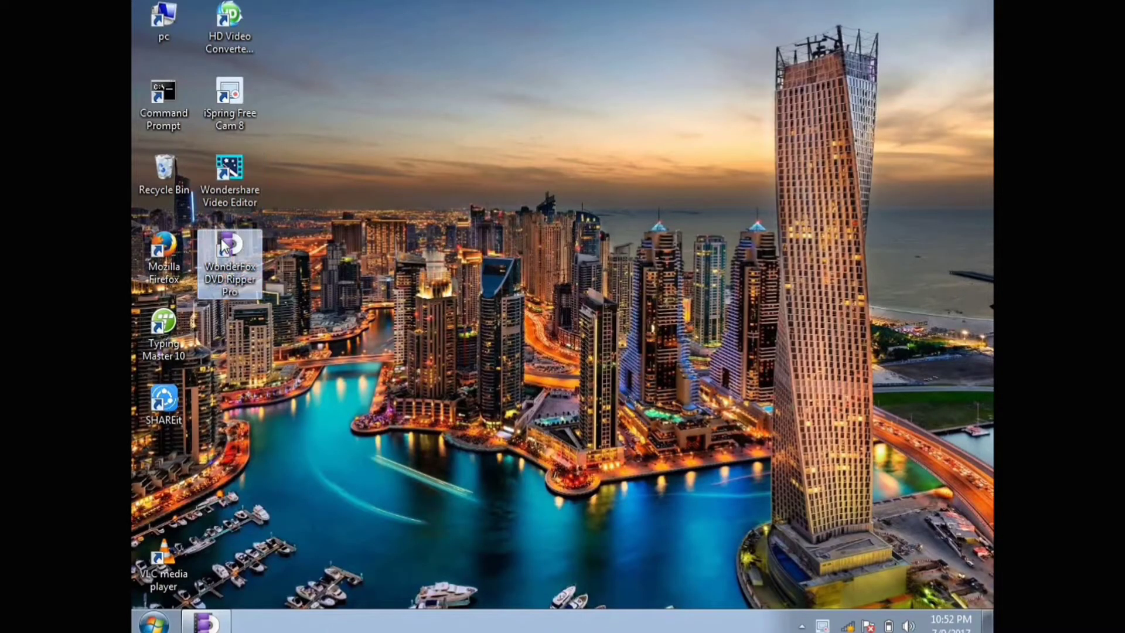
# Step: Launch DVD Ripper Pro from its desktop shortcut and preview the Output Profile format list, keeping MP4
pyautogui.click(207, 620)
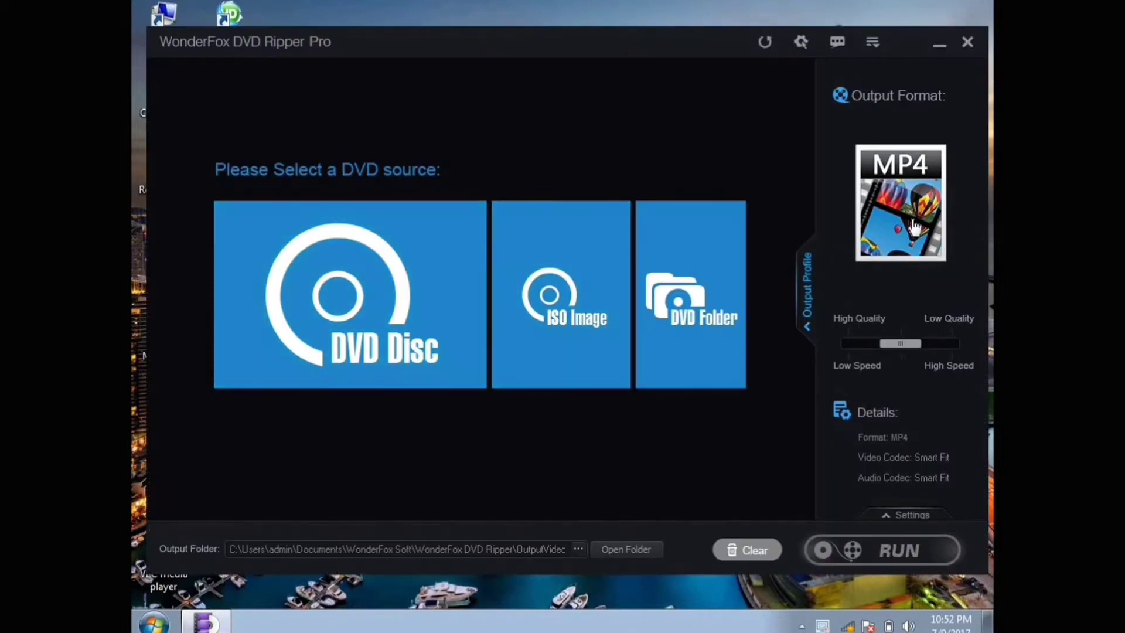
pyautogui.click(806, 298)
pyautogui.click(909, 228)
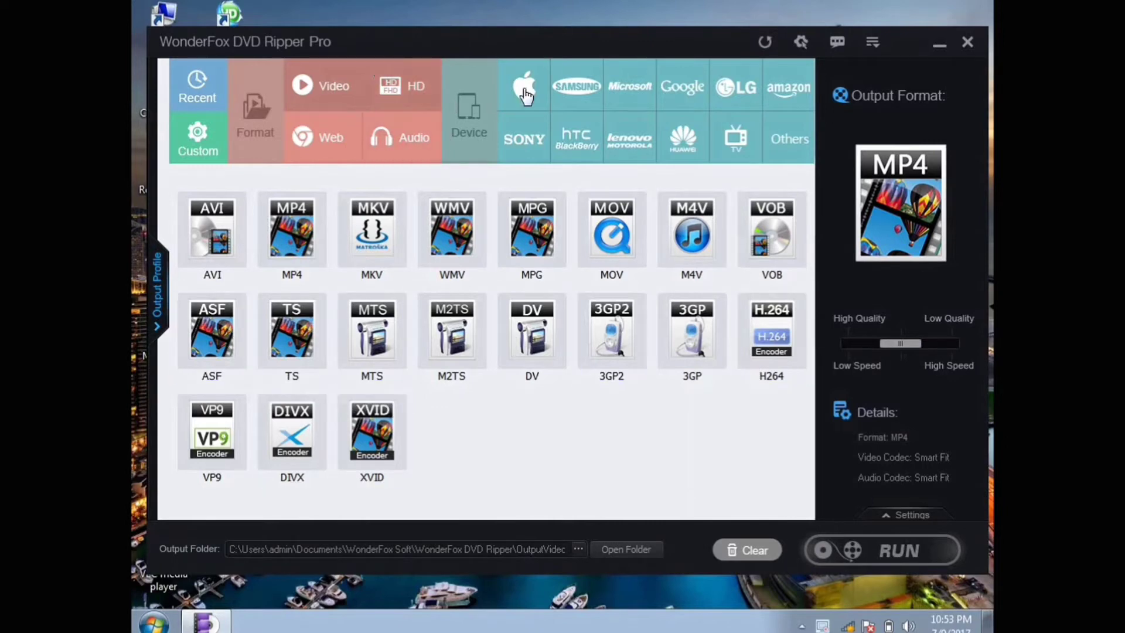
pyautogui.click(523, 88)
pyautogui.click(578, 93)
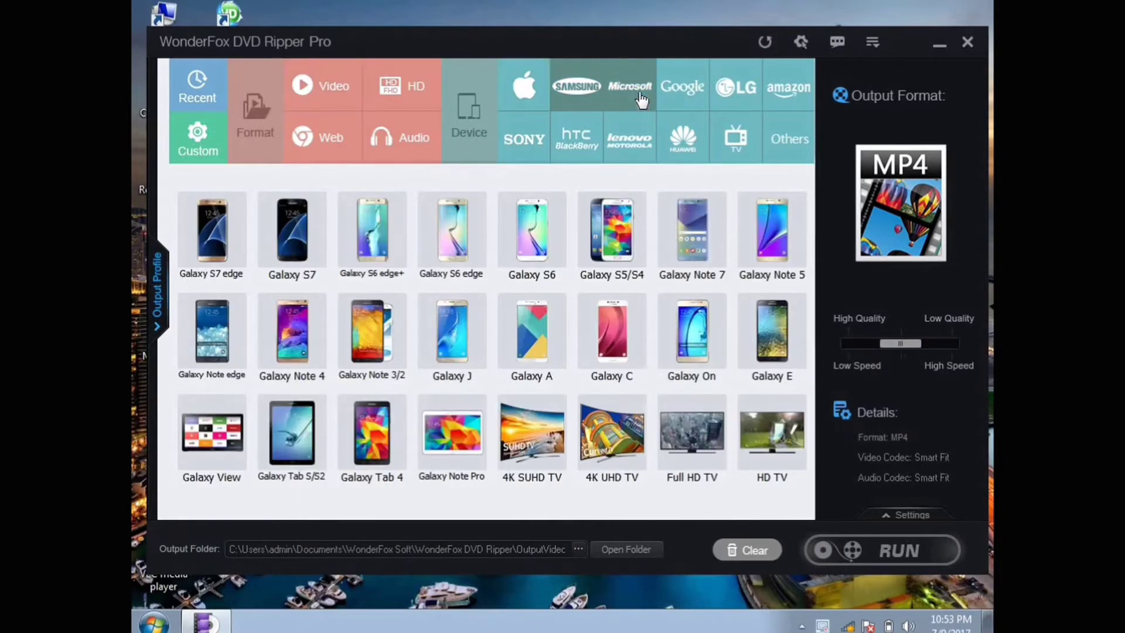
pyautogui.click(635, 94)
pyautogui.click(682, 94)
pyautogui.click(736, 94)
pyautogui.click(785, 101)
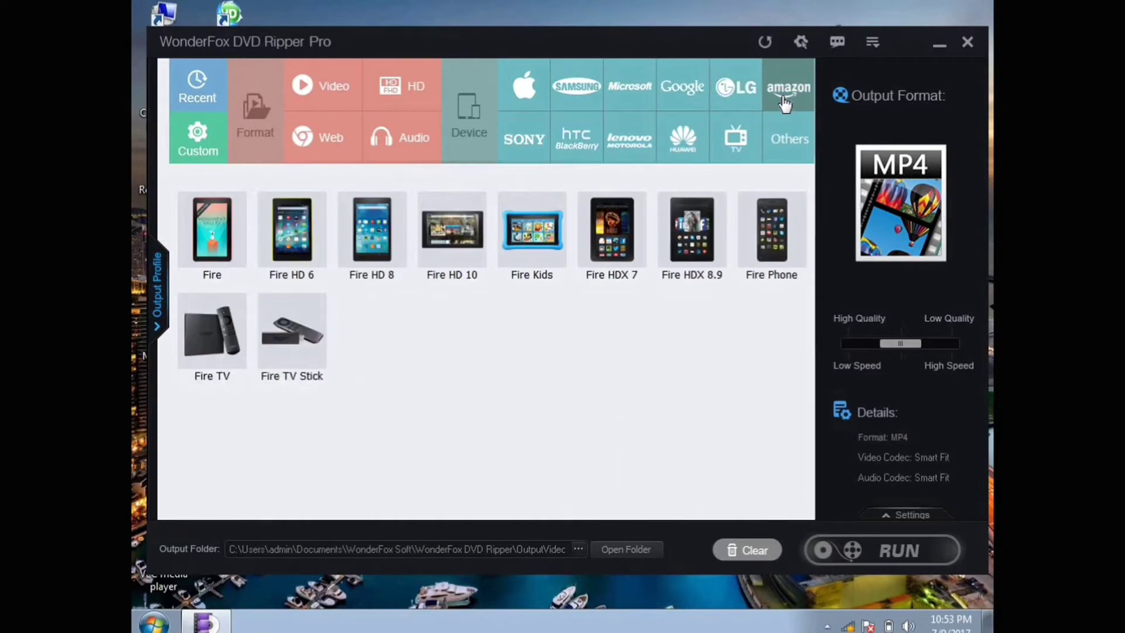
pyautogui.click(522, 147)
pyautogui.click(575, 153)
pyautogui.click(630, 144)
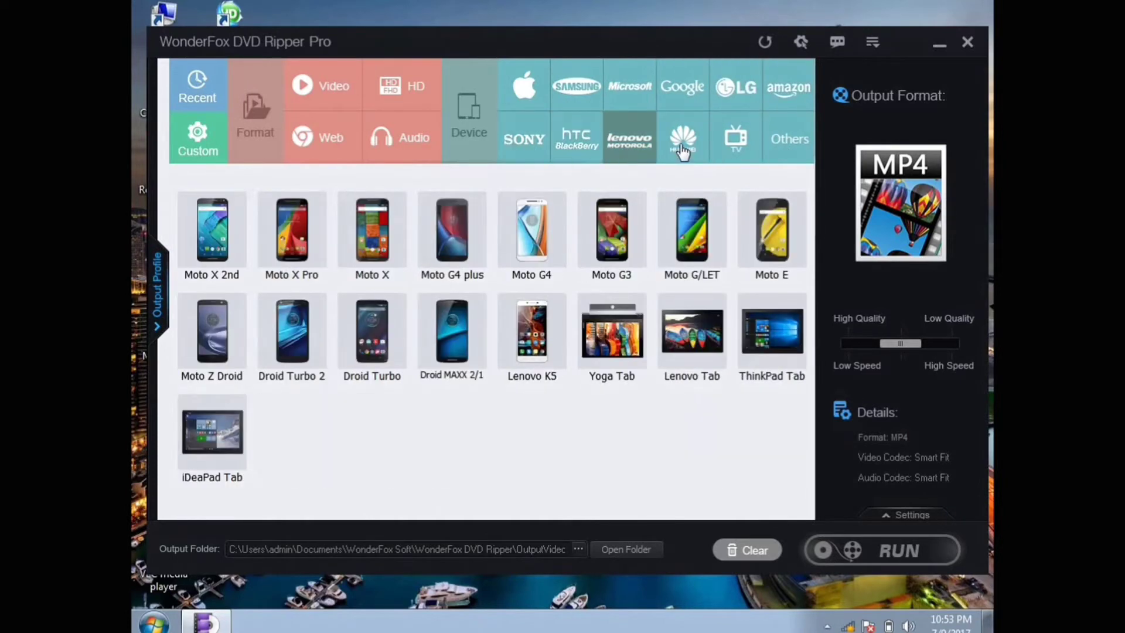
pyautogui.click(683, 144)
pyautogui.click(735, 140)
pyautogui.click(790, 153)
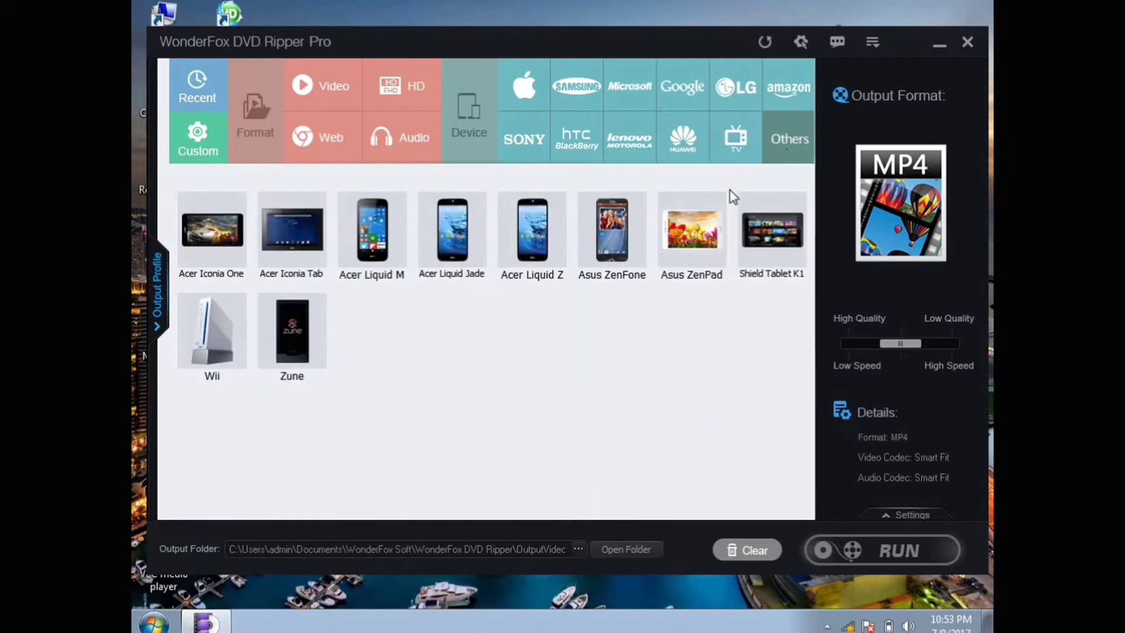
pyautogui.click(419, 107)
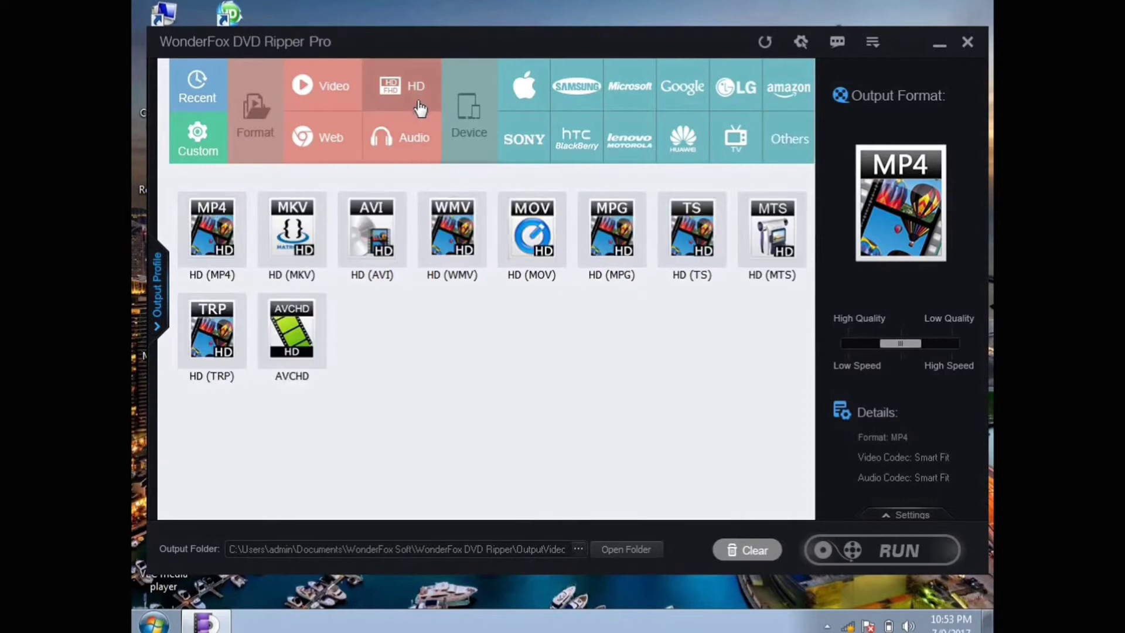
pyautogui.click(419, 157)
pyautogui.click(329, 140)
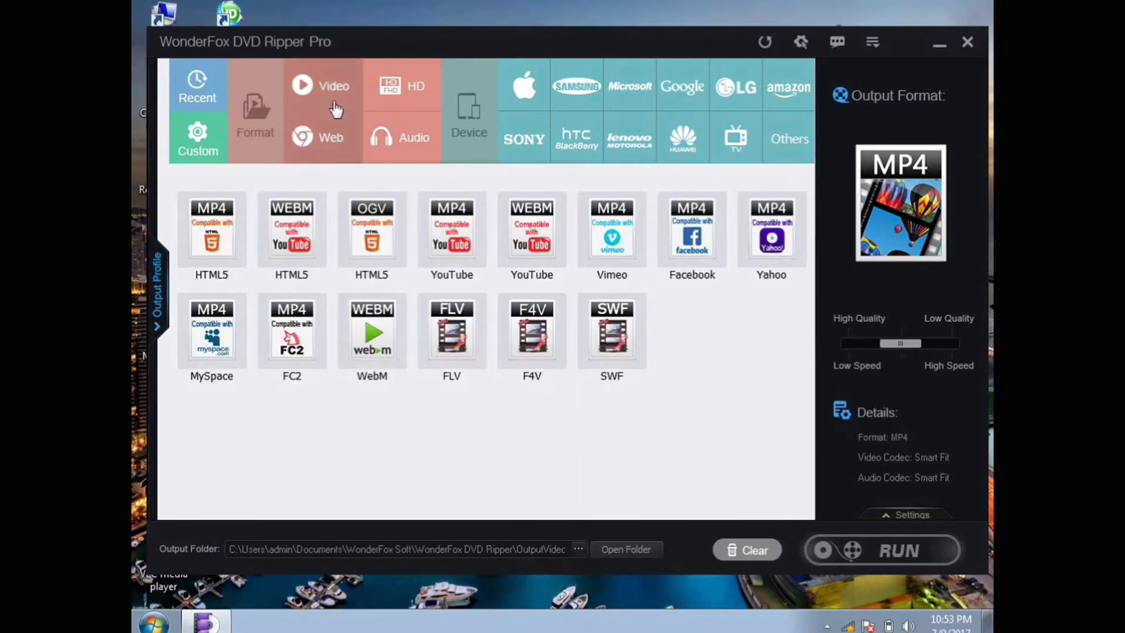
pyautogui.click(334, 106)
pyautogui.click(213, 133)
pyautogui.click(160, 293)
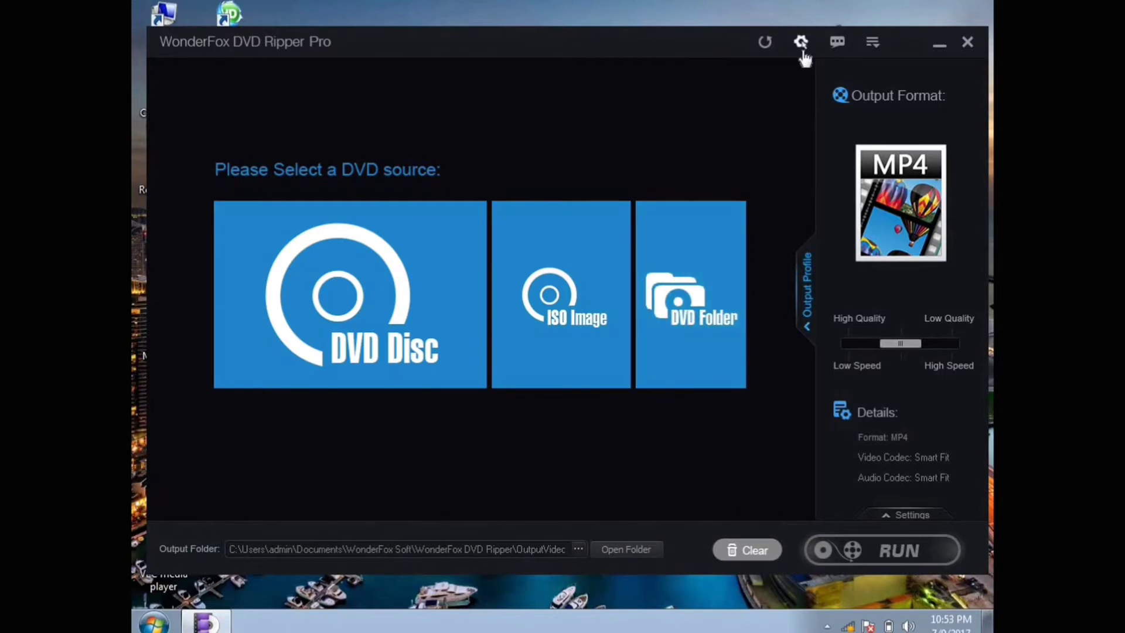
pyautogui.click(619, 546)
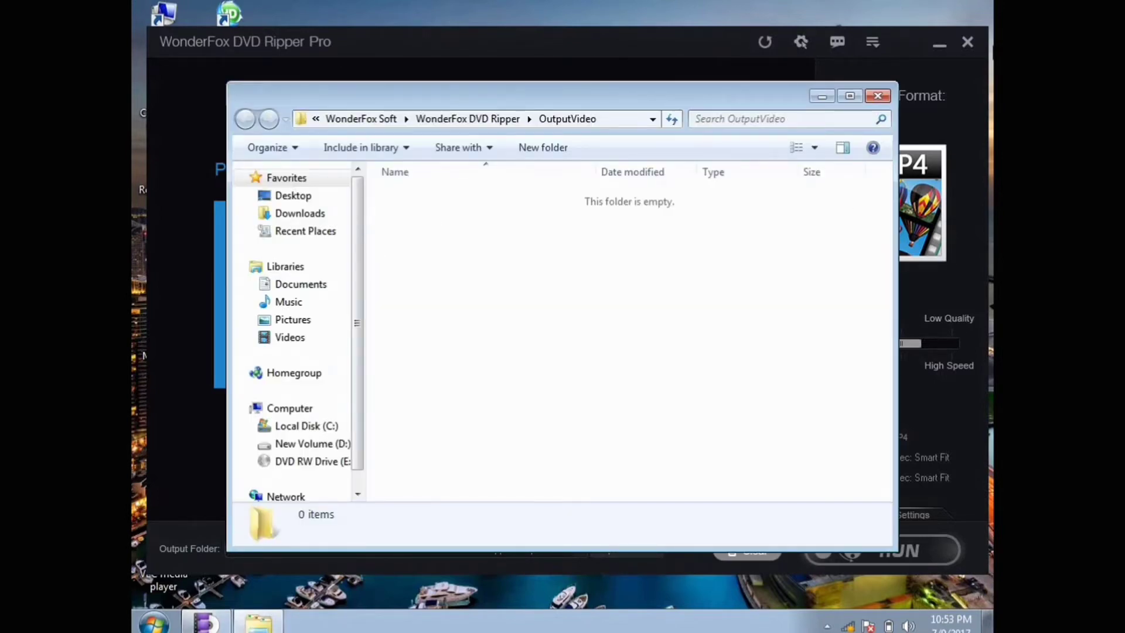
pyautogui.click(876, 98)
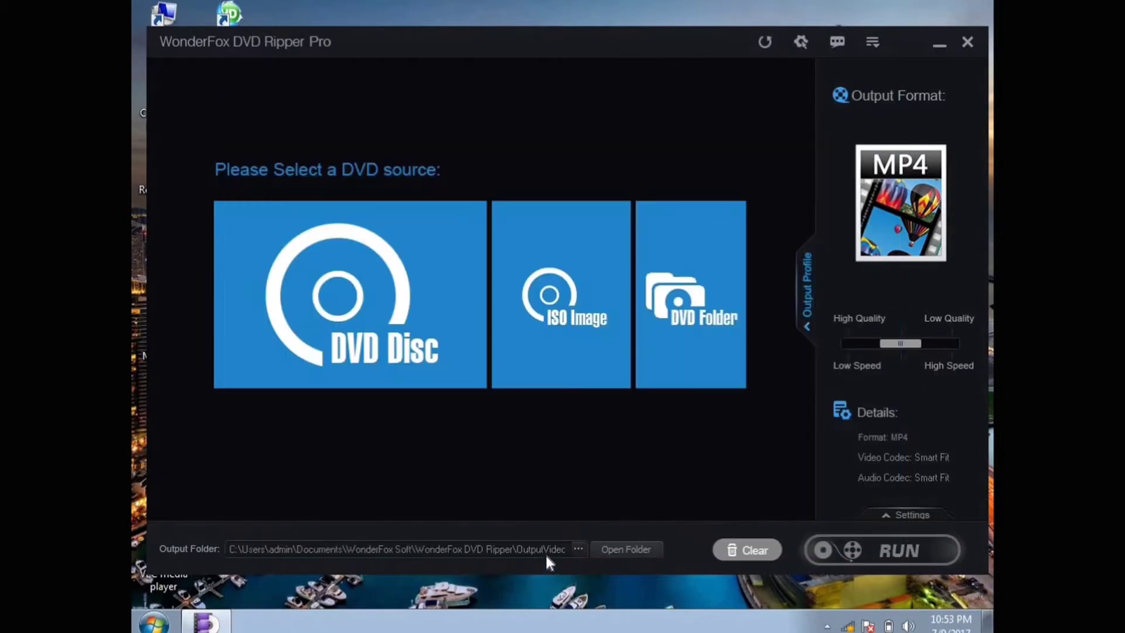
pyautogui.click(578, 549)
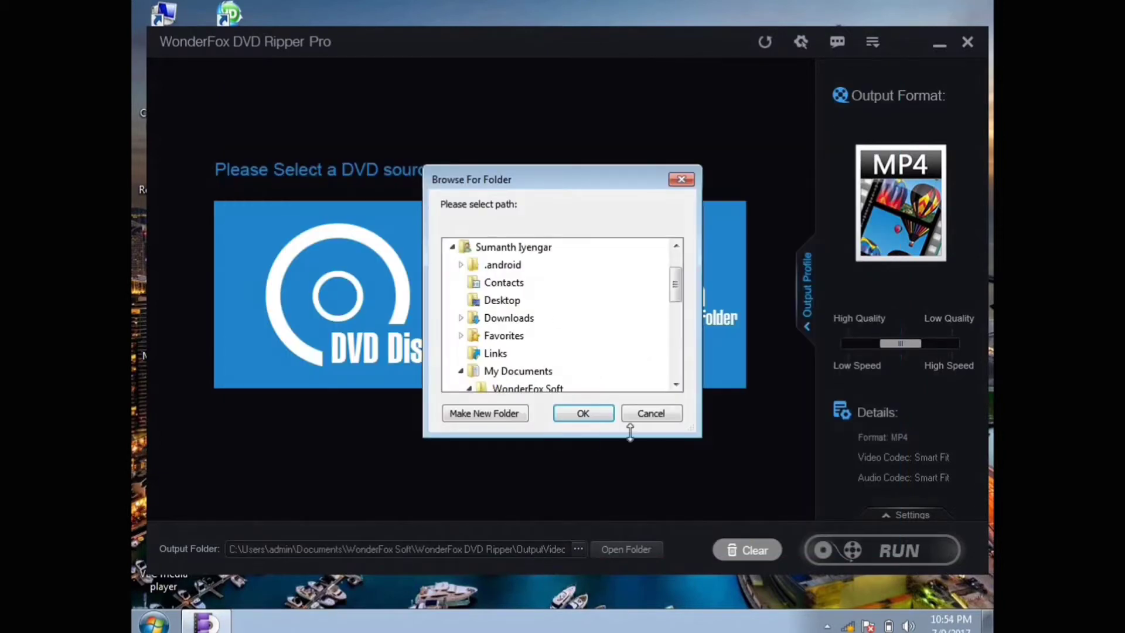
pyautogui.click(660, 416)
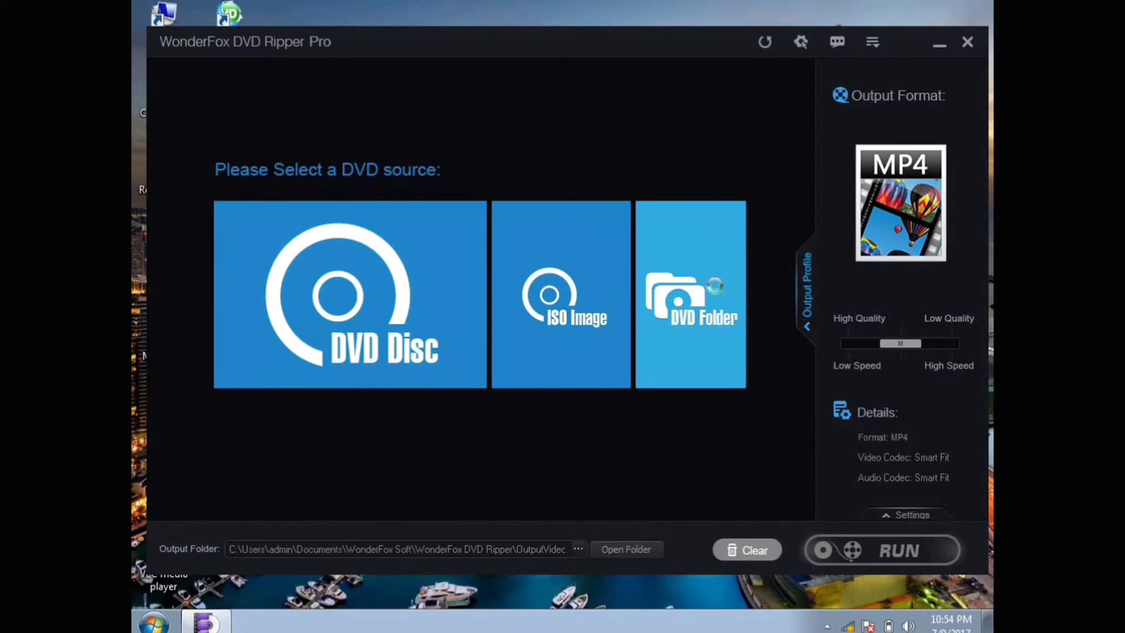
# Step: Load the DVD from drive E: so its 65 titles are listed, with Title13 as the main movie
pyautogui.click(696, 221)
pyautogui.click(680, 190)
pyautogui.click(420, 264)
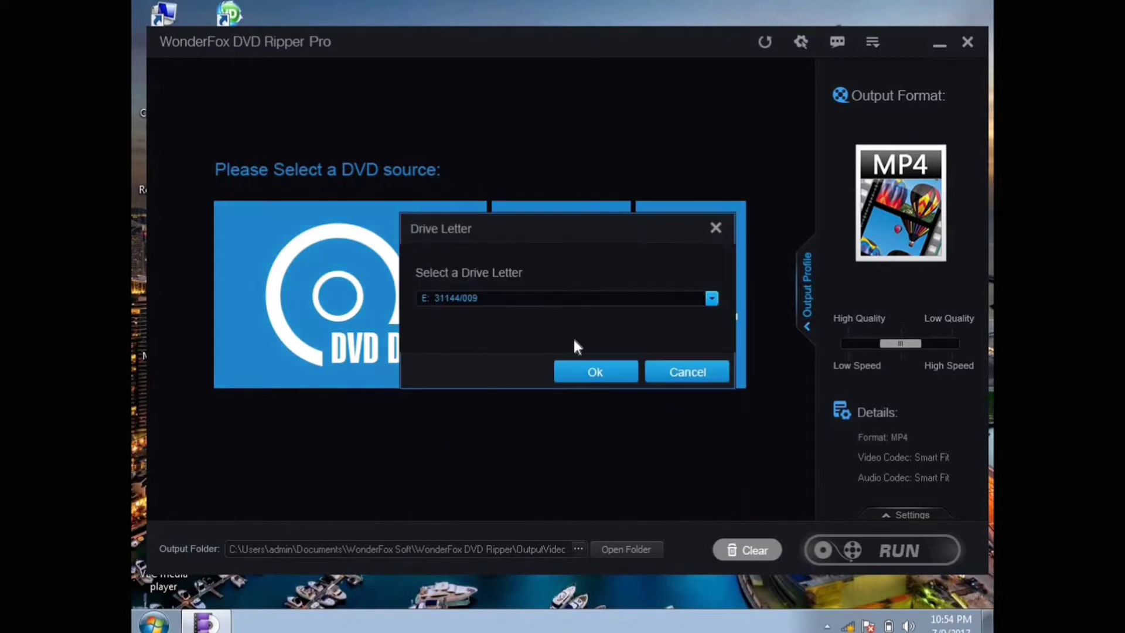
pyautogui.click(588, 375)
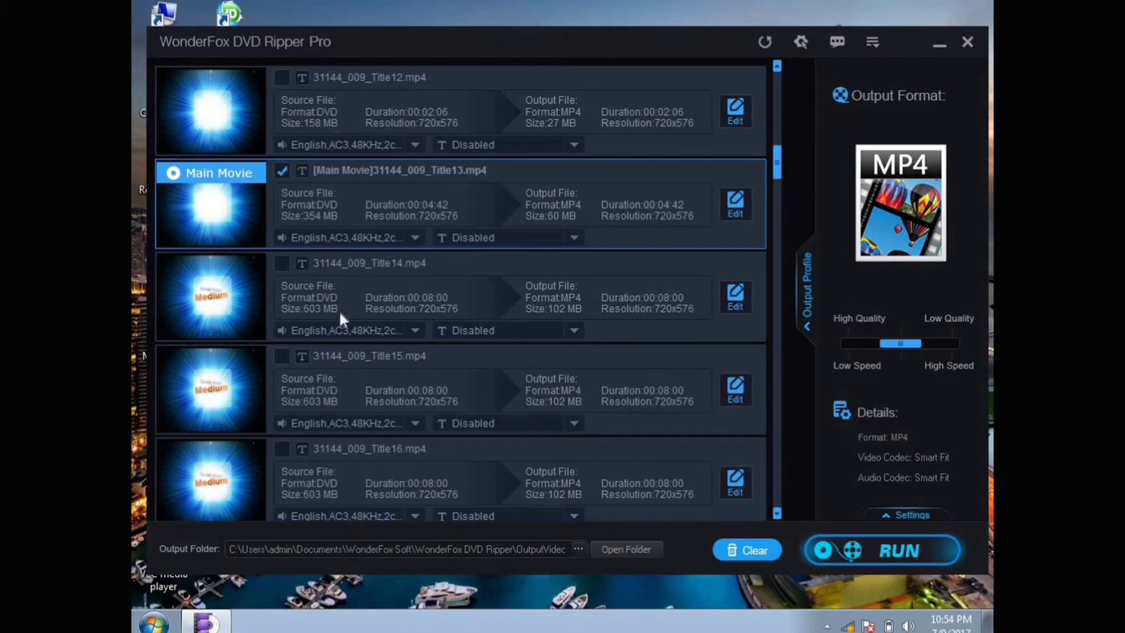
pyautogui.moveTo(777, 167)
pyautogui.mouseDown()
pyautogui.moveTo(770, 443)
pyautogui.moveTo(797, 207)
pyautogui.moveTo(779, 201)
pyautogui.moveTo(779, 78)
pyautogui.mouseUp()
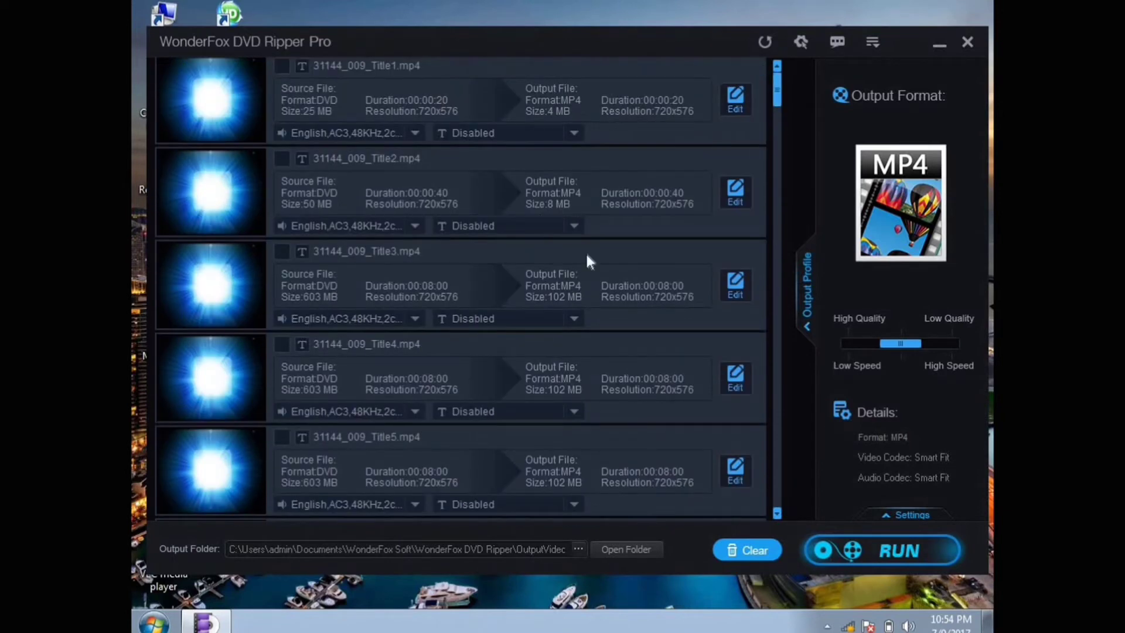
# Step: Tick Title1 through Title5, accepting the main-title warning
pyautogui.click(776, 513)
pyautogui.click(777, 513)
pyautogui.click(777, 514)
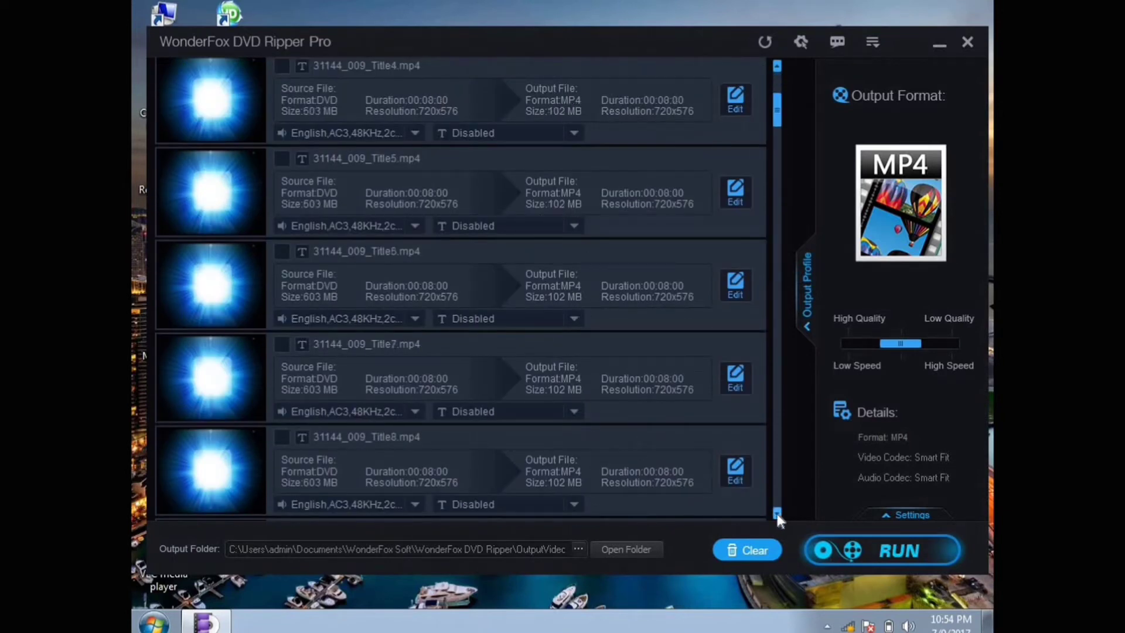
pyautogui.click(777, 66)
pyautogui.click(777, 66)
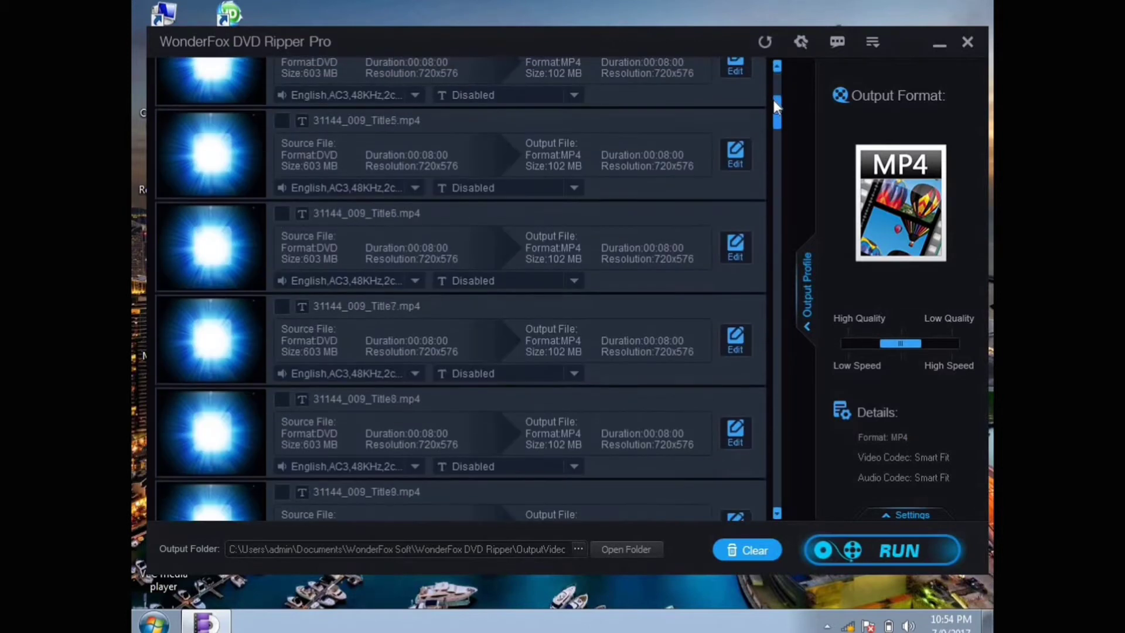
pyautogui.click(777, 67)
pyautogui.click(283, 77)
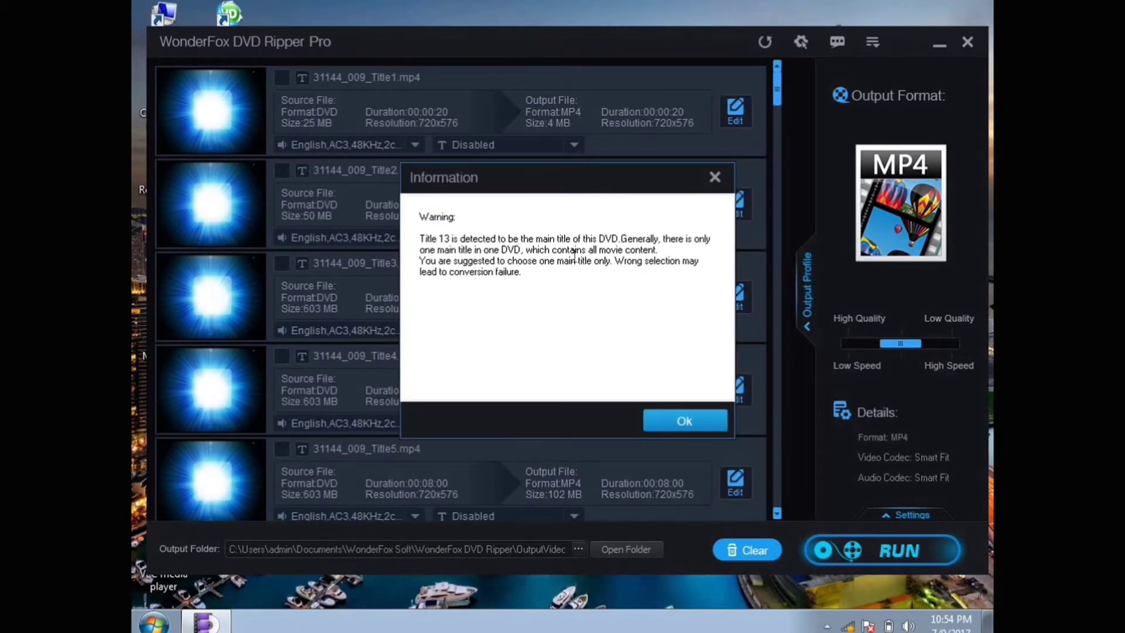
pyautogui.click(674, 420)
pyautogui.click(282, 171)
pyautogui.click(282, 264)
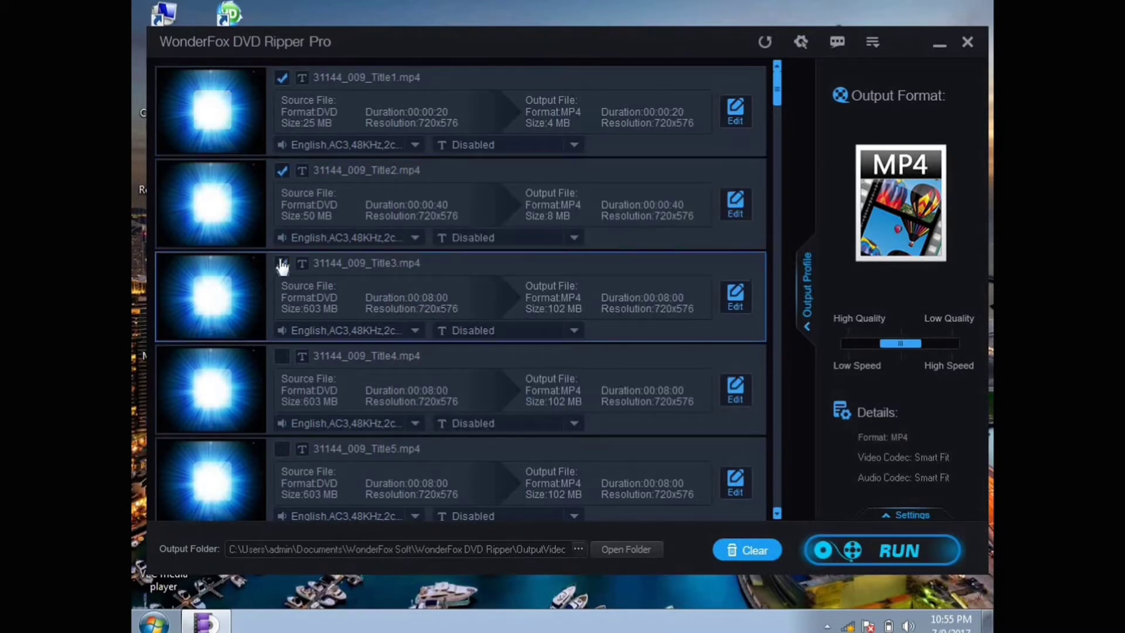
pyautogui.click(282, 358)
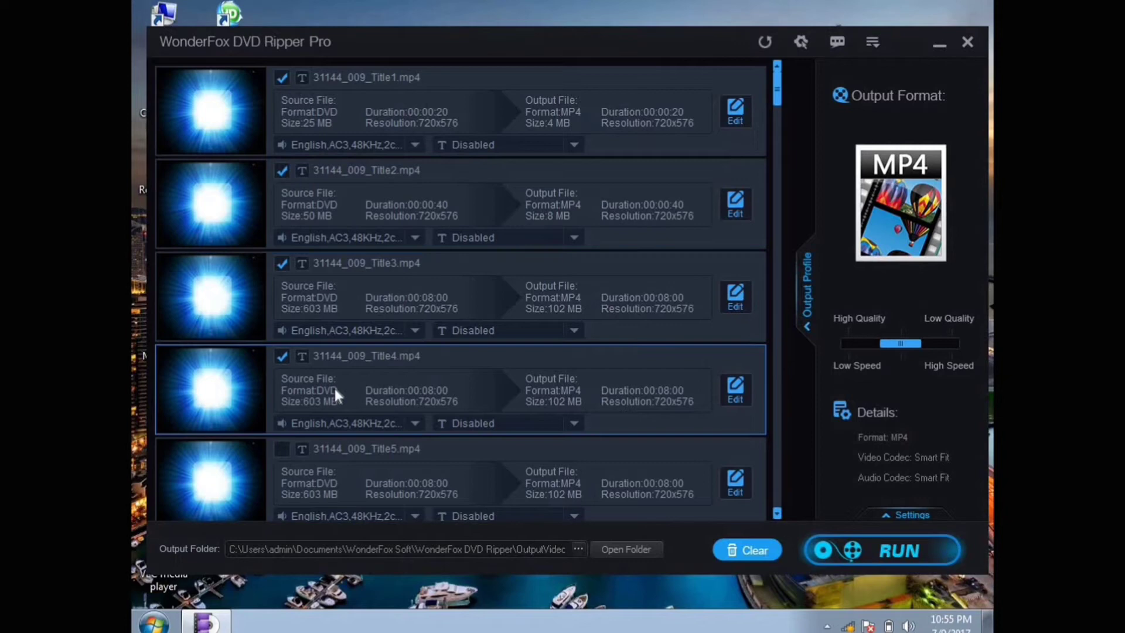
pyautogui.click(282, 449)
# Step: Tick Title6 through Title12 further down the title list
pyautogui.click(777, 514)
pyautogui.click(777, 513)
pyautogui.click(282, 356)
pyautogui.click(282, 449)
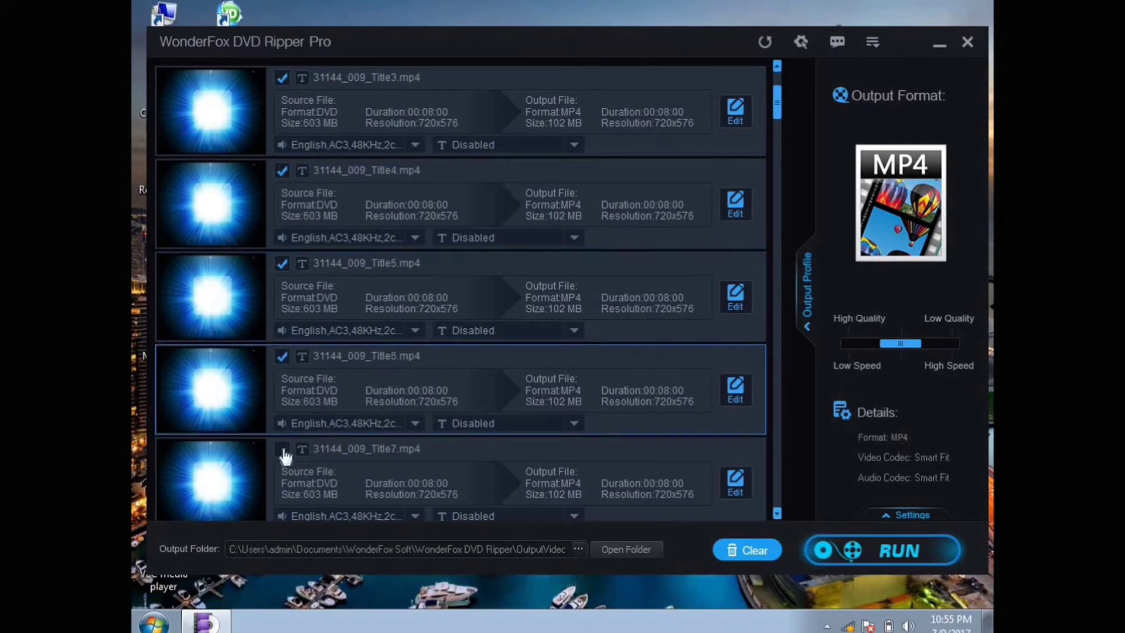
pyautogui.click(777, 514)
pyautogui.click(777, 513)
pyautogui.click(777, 513)
pyautogui.click(282, 263)
pyautogui.click(283, 357)
pyautogui.click(282, 448)
pyautogui.click(777, 513)
pyautogui.click(777, 513)
pyautogui.click(777, 513)
pyautogui.click(777, 513)
pyautogui.click(777, 514)
pyautogui.click(283, 170)
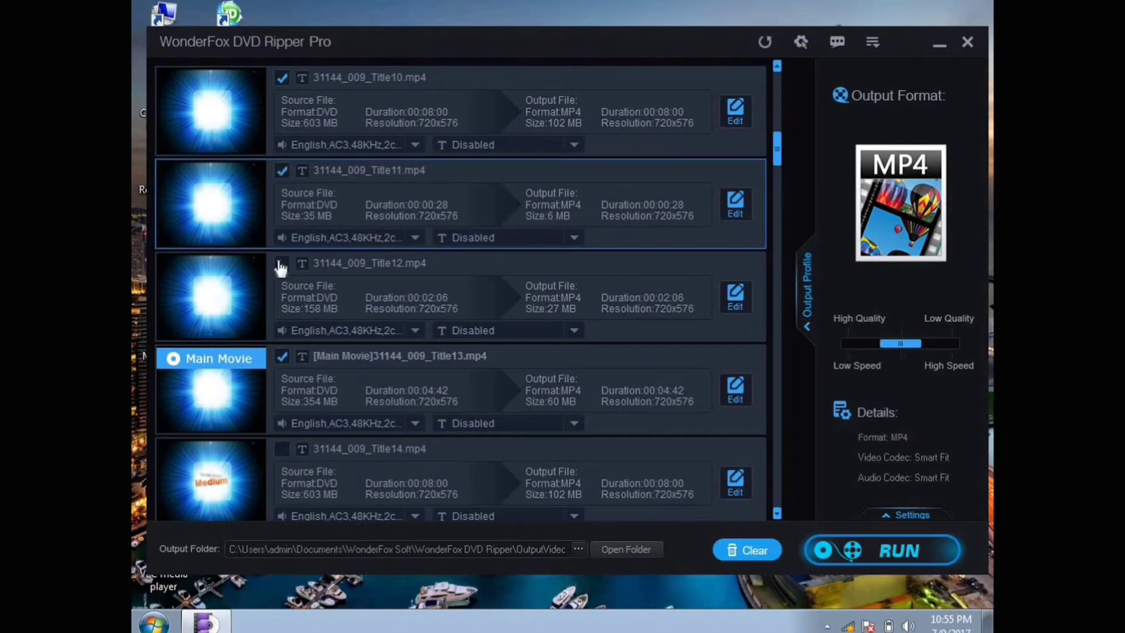
pyautogui.click(282, 264)
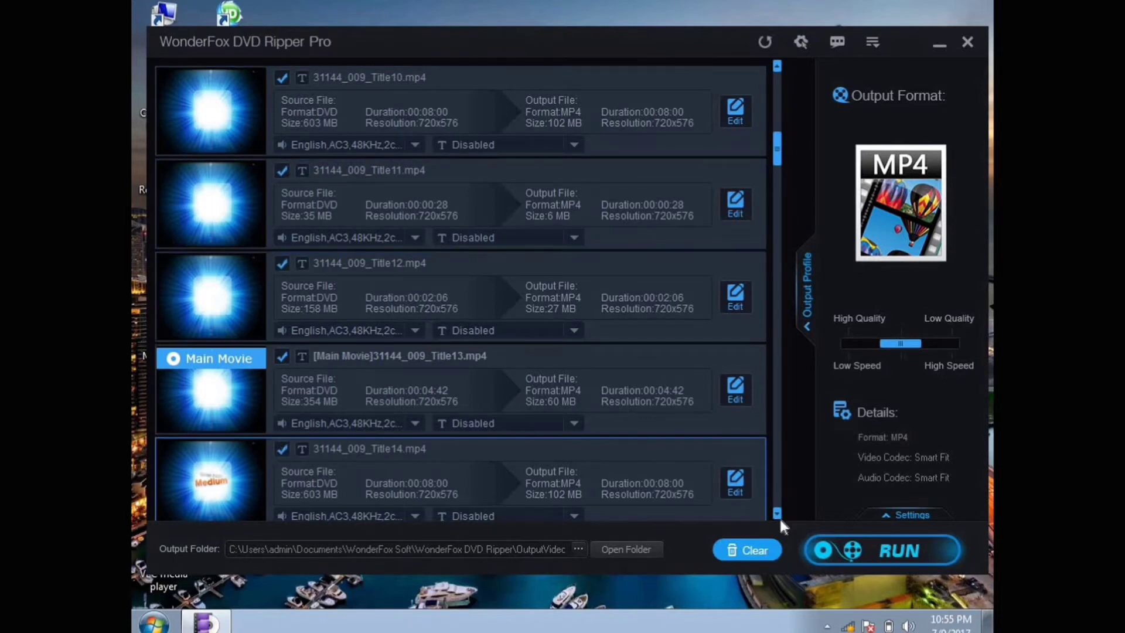
# Step: Tick the remaining titles through Title18, then return to the top of the list
pyautogui.scroll(-3, 779, 516)
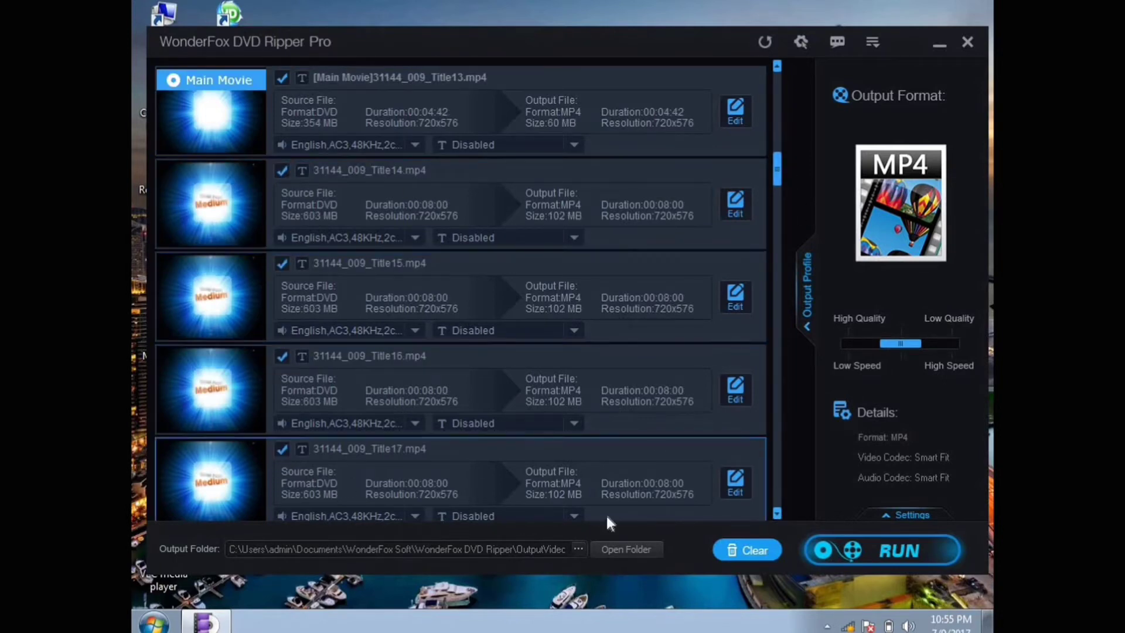
pyautogui.scroll(-2, 773, 513)
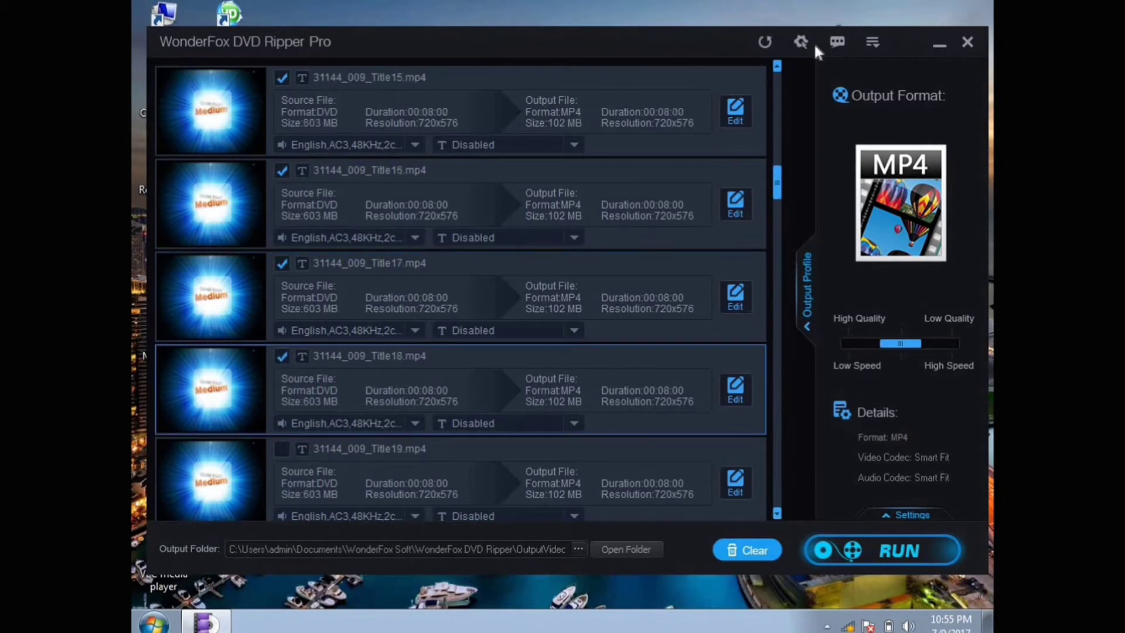
pyautogui.click(774, 513)
pyautogui.scroll(6, 777, 68)
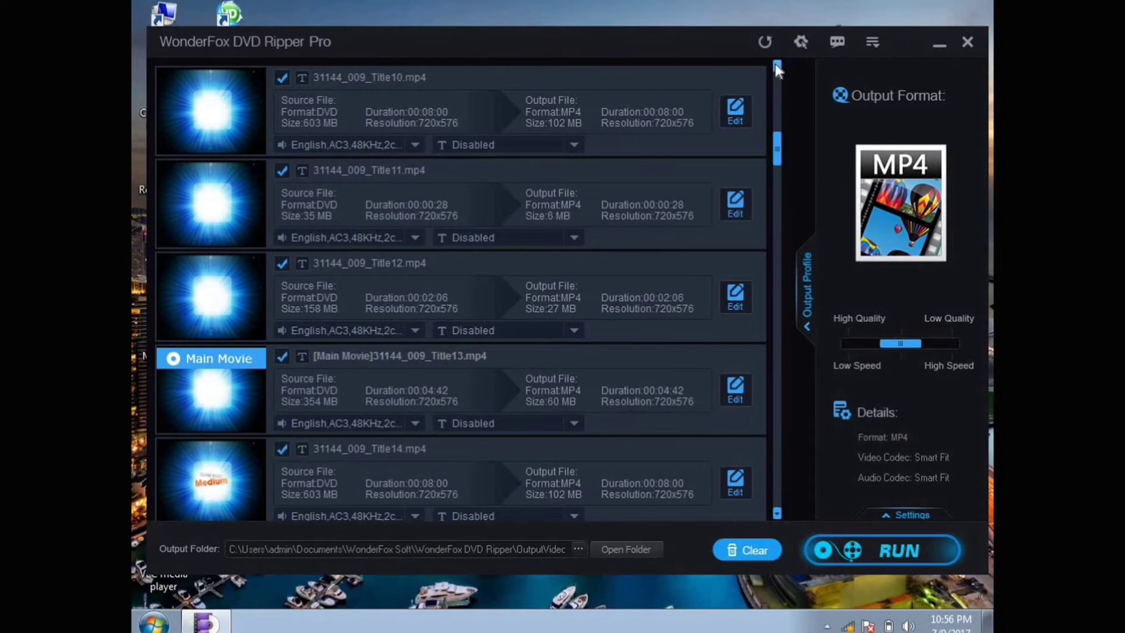
pyautogui.scroll(8, 777, 69)
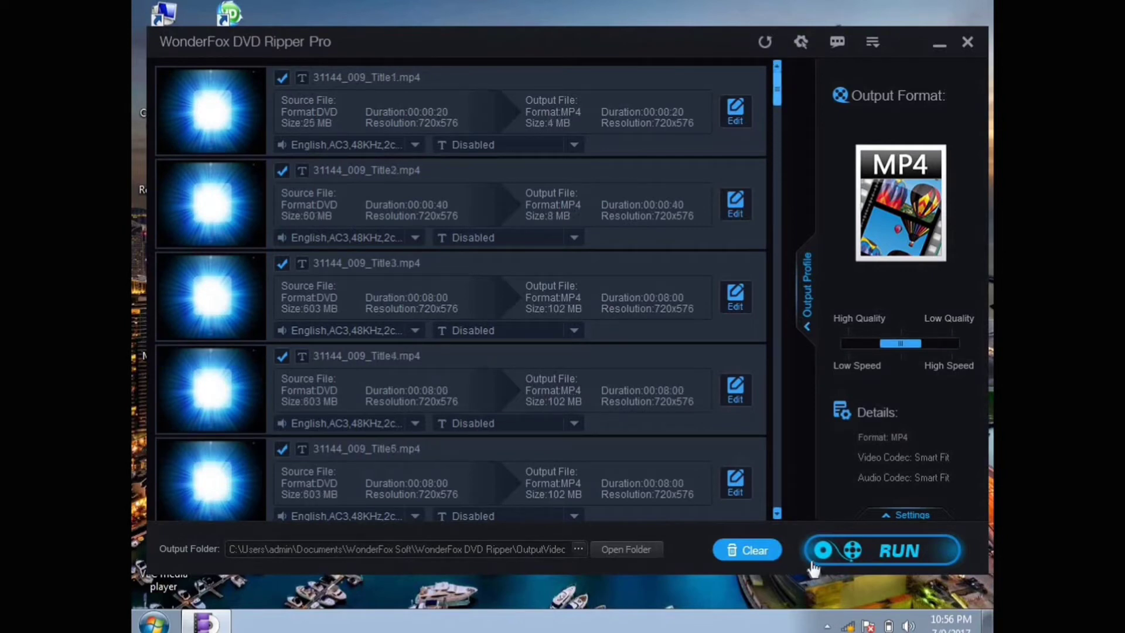
pyautogui.moveTo(923, 343)
pyautogui.mouseDown()
pyautogui.moveTo(978, 339)
pyautogui.moveTo(872, 363)
pyautogui.moveTo(905, 347)
pyautogui.moveTo(825, 336)
pyautogui.moveTo(934, 344)
pyautogui.moveTo(913, 353)
pyautogui.mouseUp()
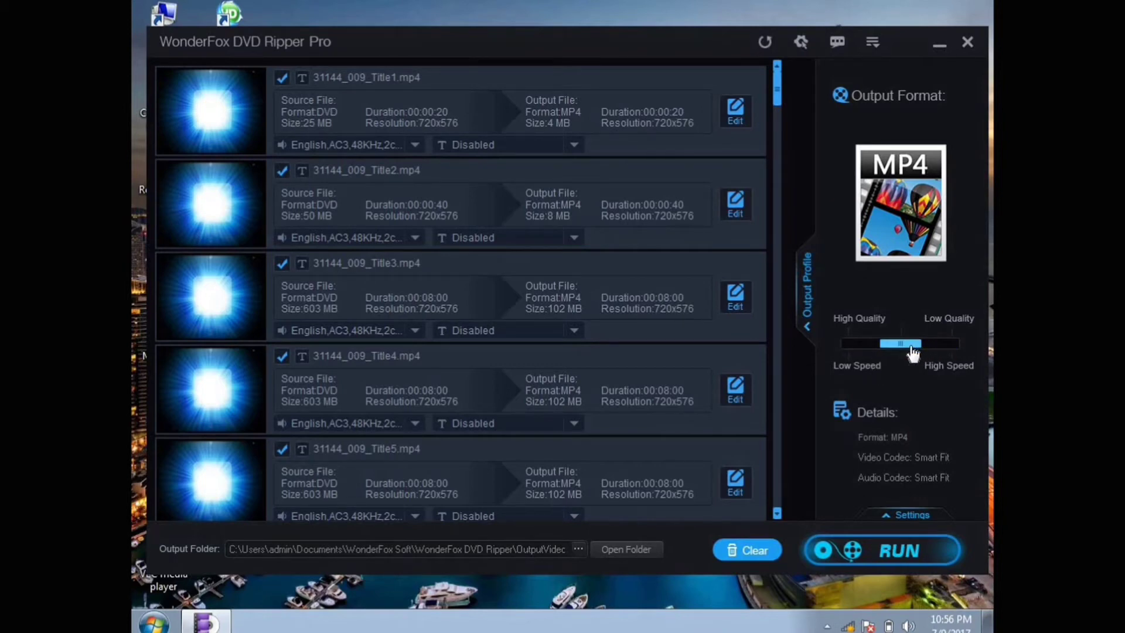
pyautogui.click(907, 515)
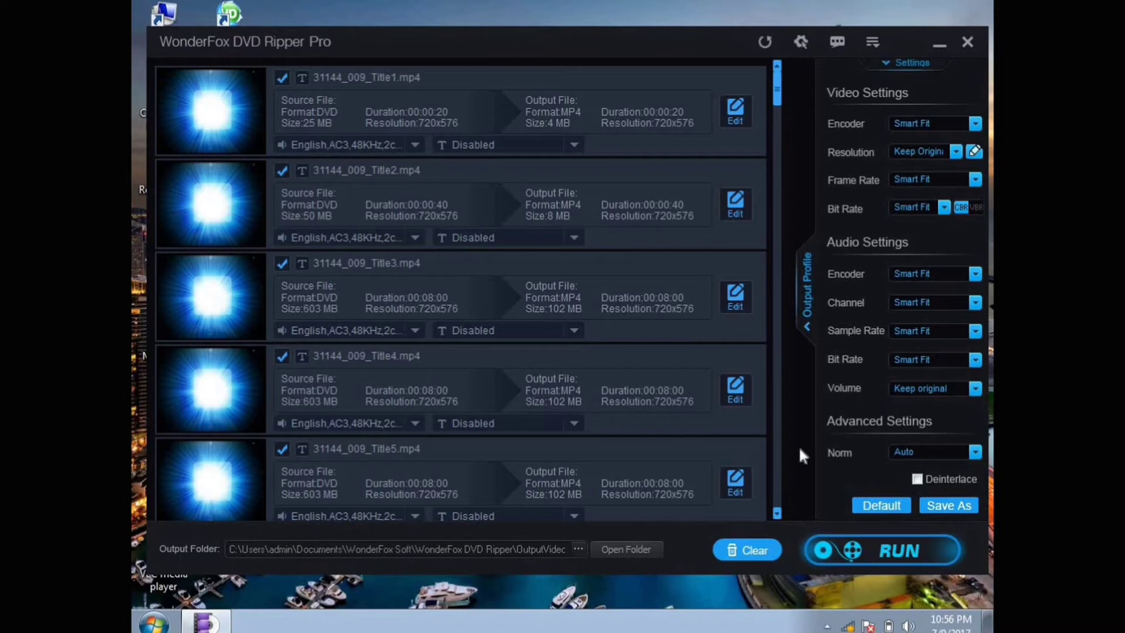
pyautogui.click(807, 328)
pyautogui.click(158, 286)
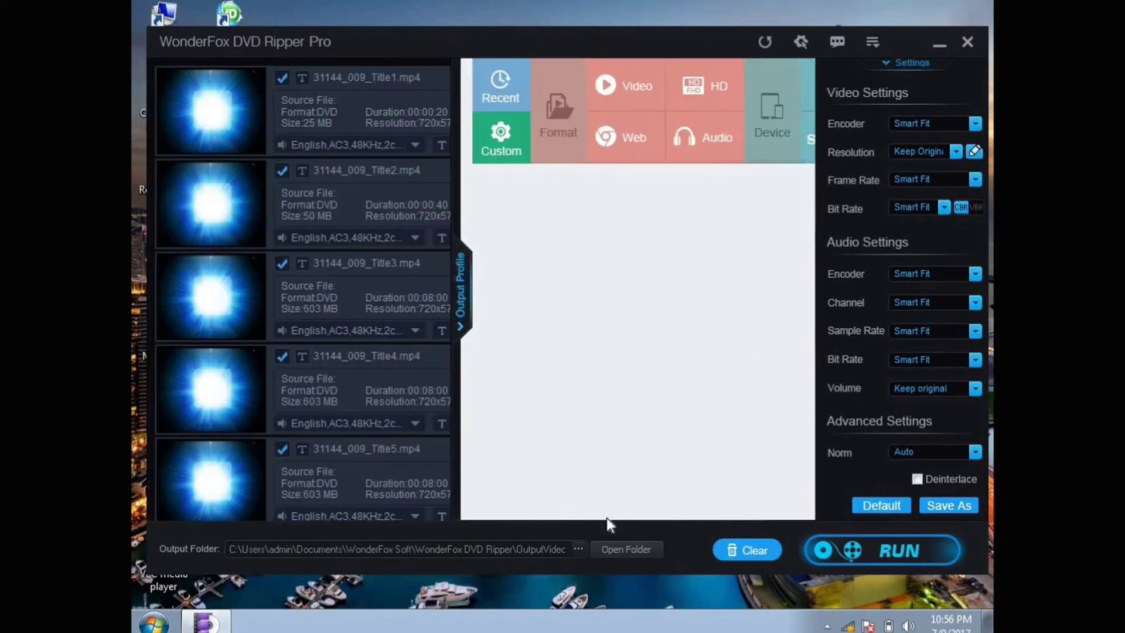
pyautogui.click(912, 63)
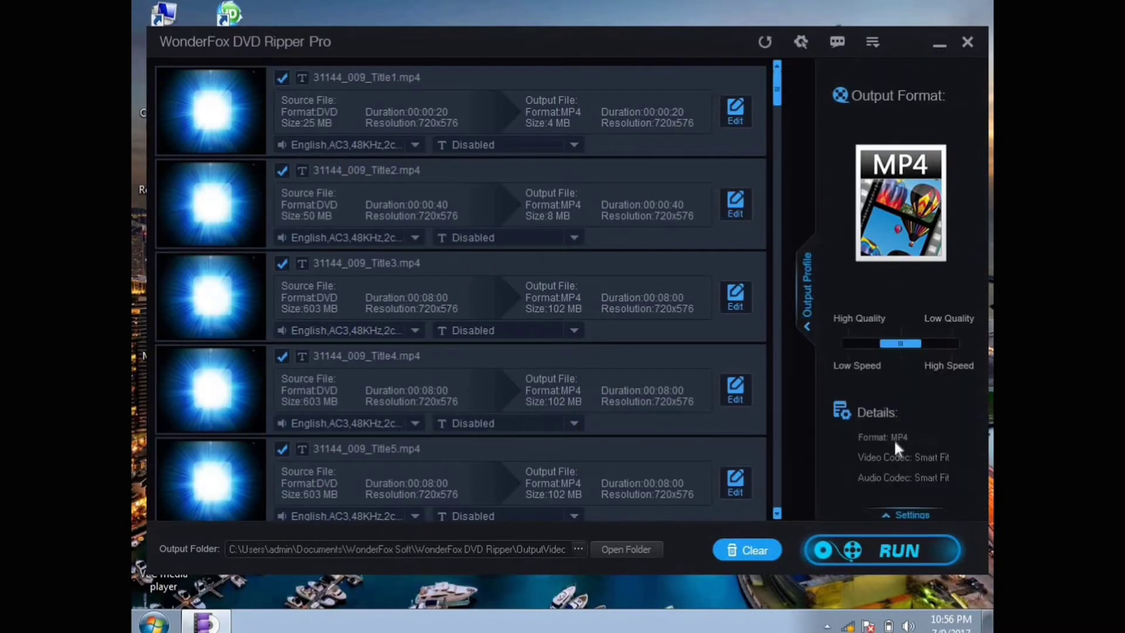
# Step: Start ripping the ticked titles to MP4 and follow their progress until all show Done
pyautogui.click(892, 563)
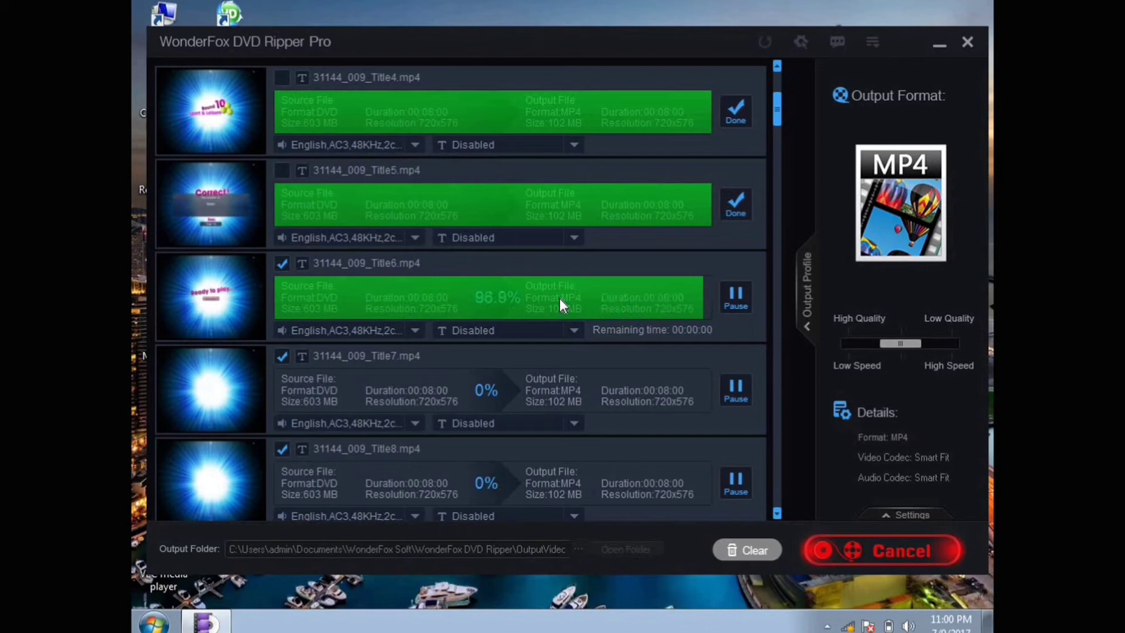
pyautogui.click(776, 513)
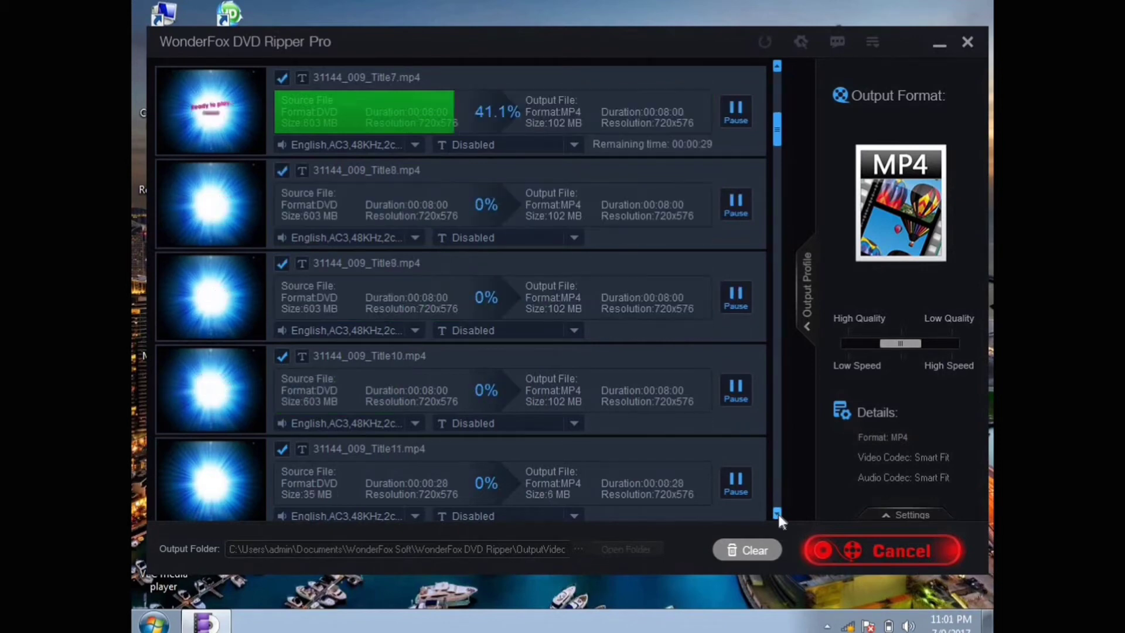
pyautogui.scroll(-3, 779, 515)
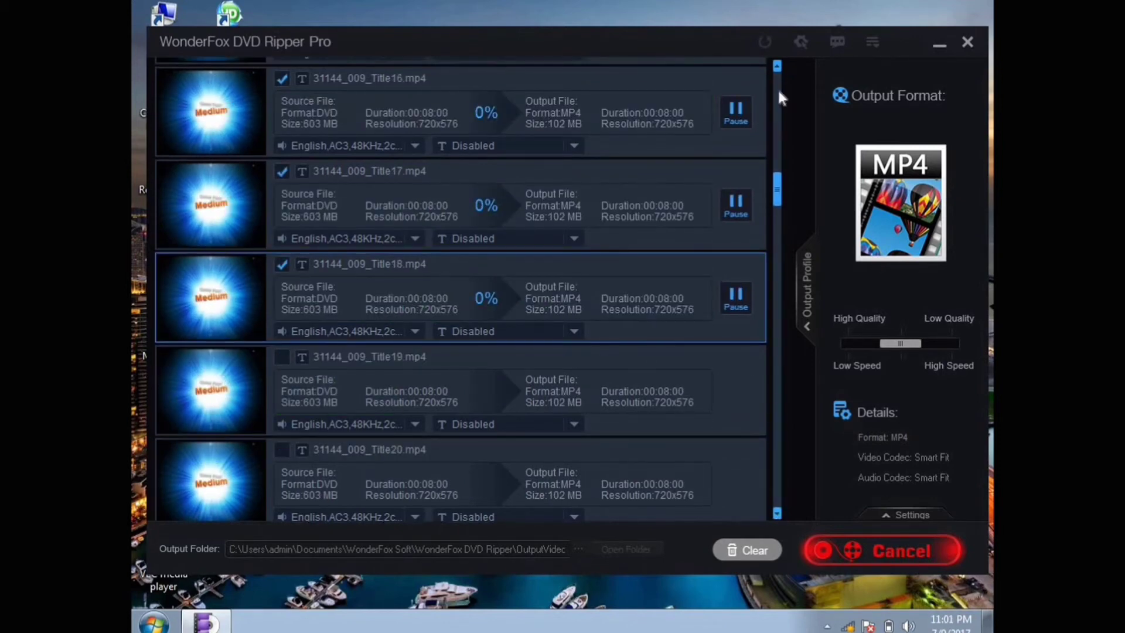
pyautogui.scroll(3, 778, 87)
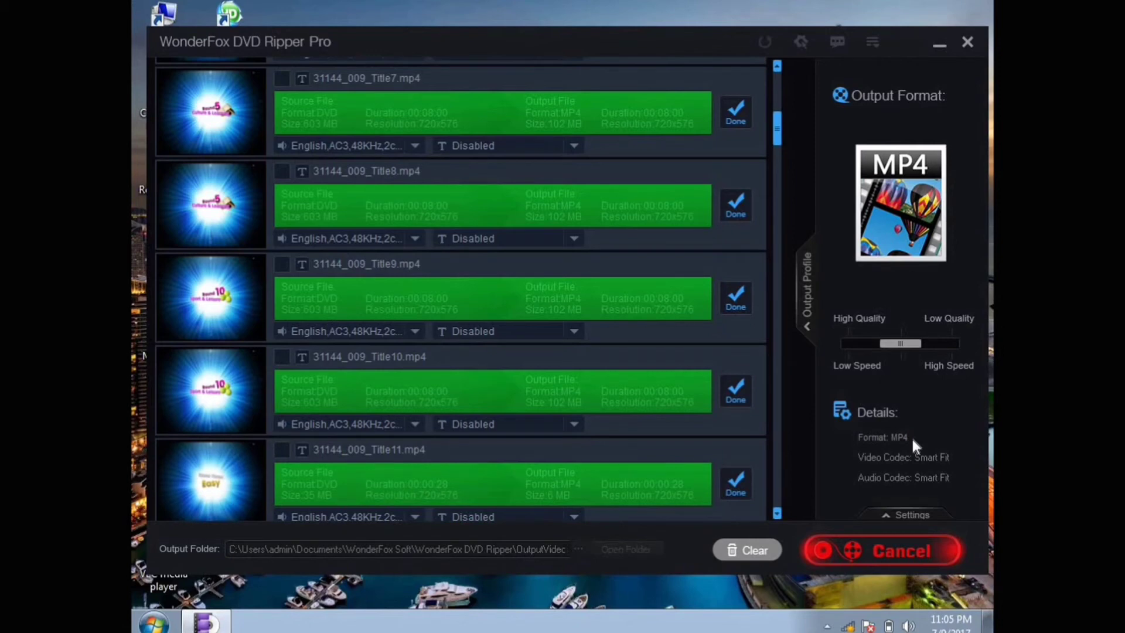
pyautogui.click(776, 515)
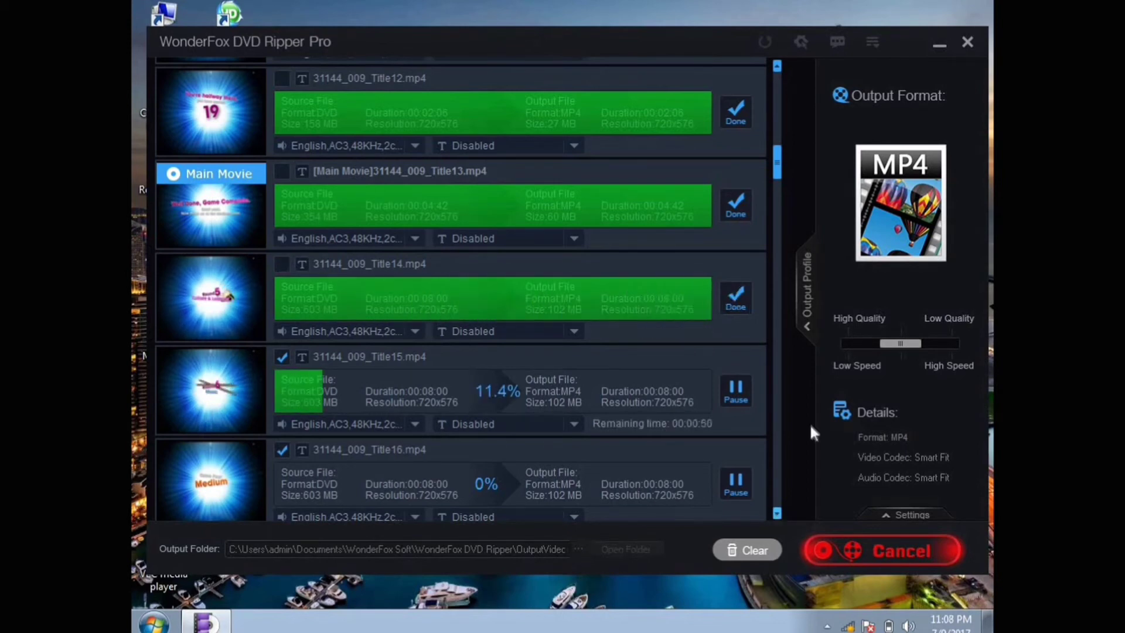
pyautogui.scroll(-3, 779, 508)
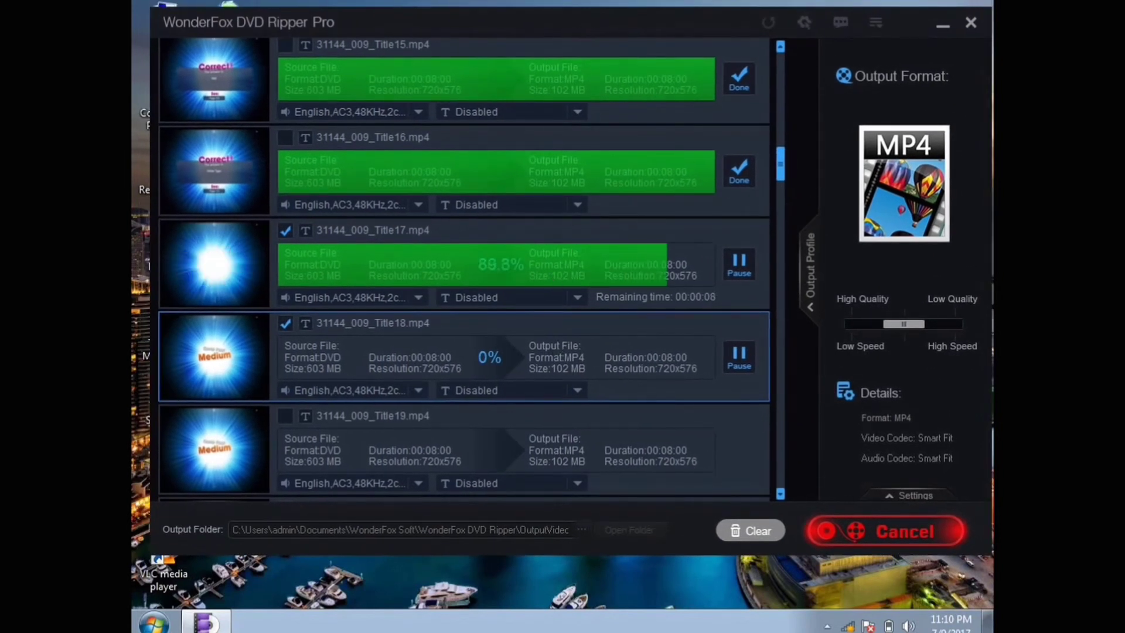
pyautogui.scroll(-1, 565, 201)
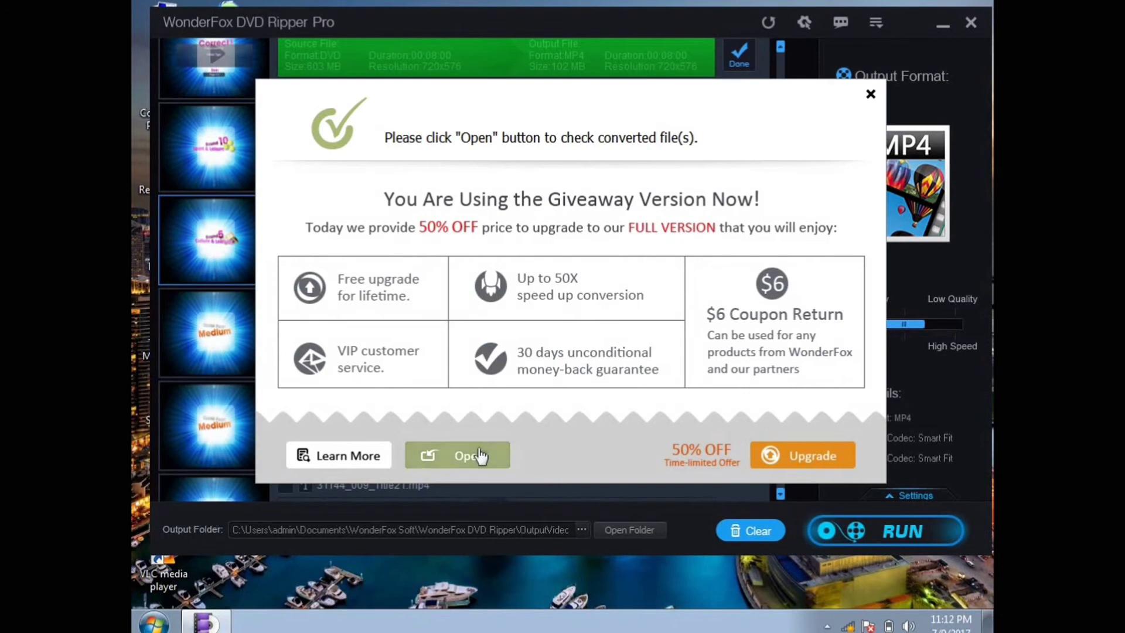
pyautogui.click(481, 456)
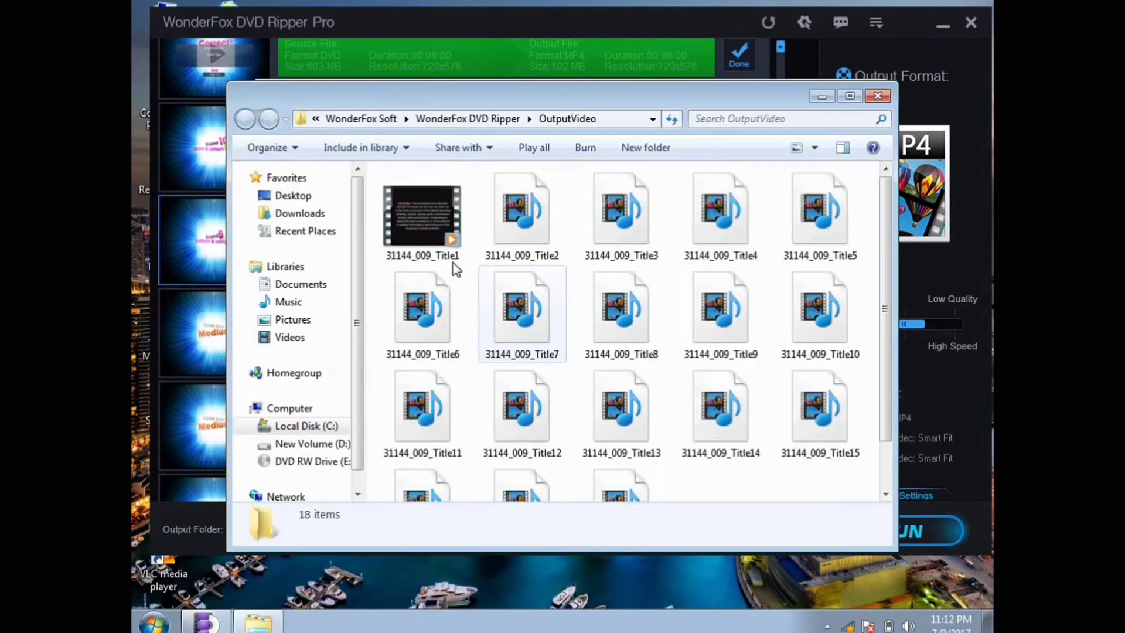
pyautogui.click(441, 240)
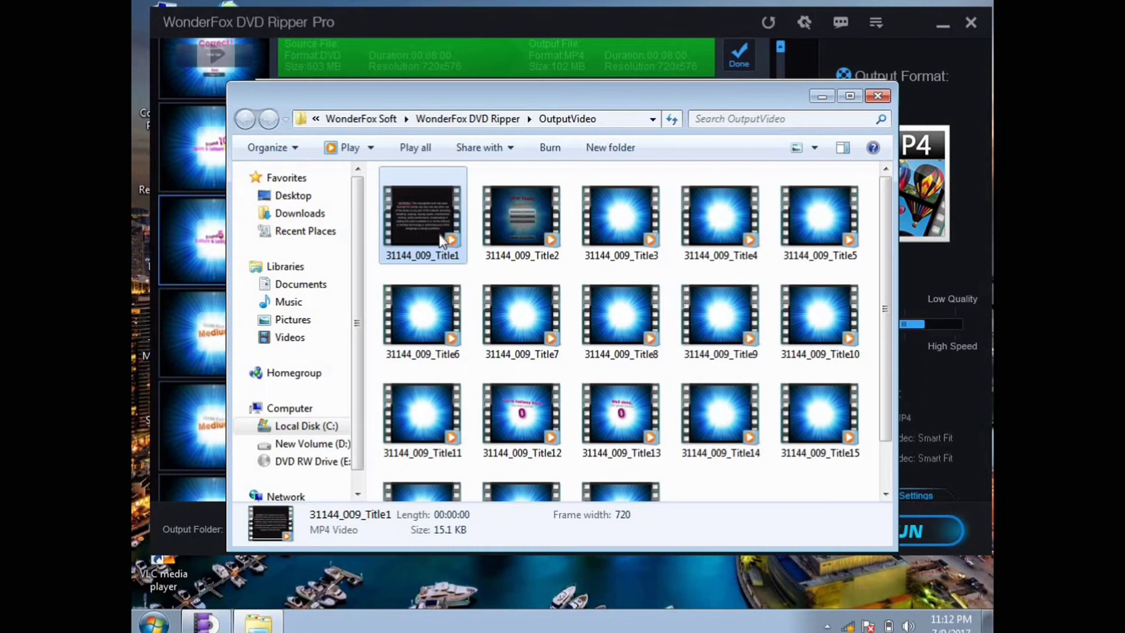
pyautogui.press('Right')
pyautogui.press('Right')
pyautogui.press('Right')
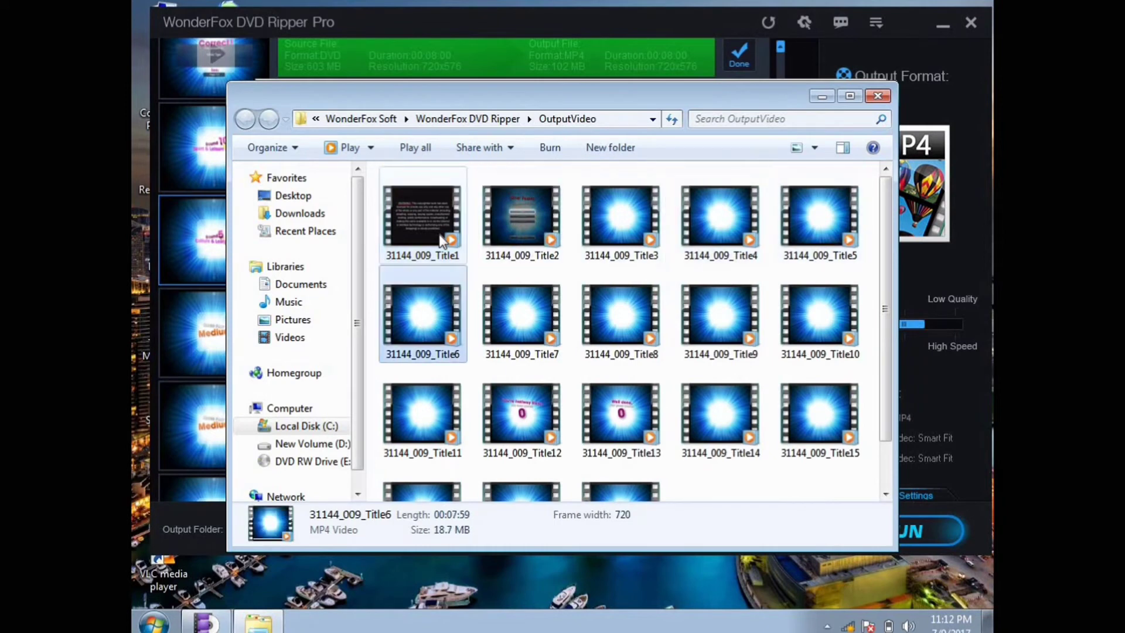
pyautogui.press('Right')
pyautogui.press('Right')
pyautogui.press('Right')
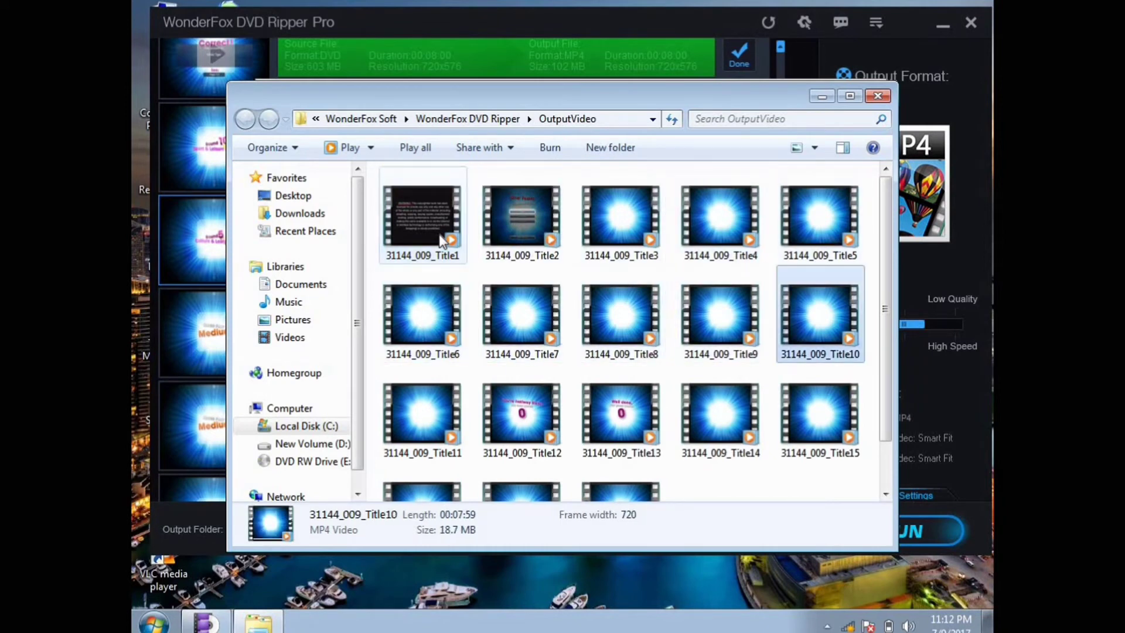
pyautogui.press('Right')
pyautogui.press('Right')
pyautogui.press('Right')
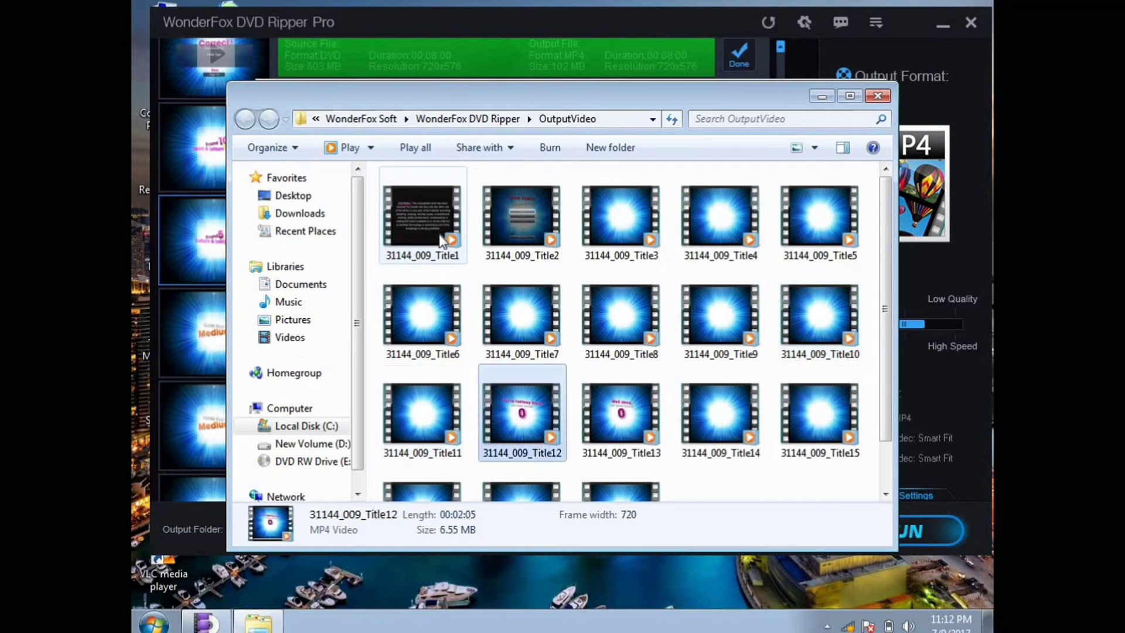
pyautogui.press('Left')
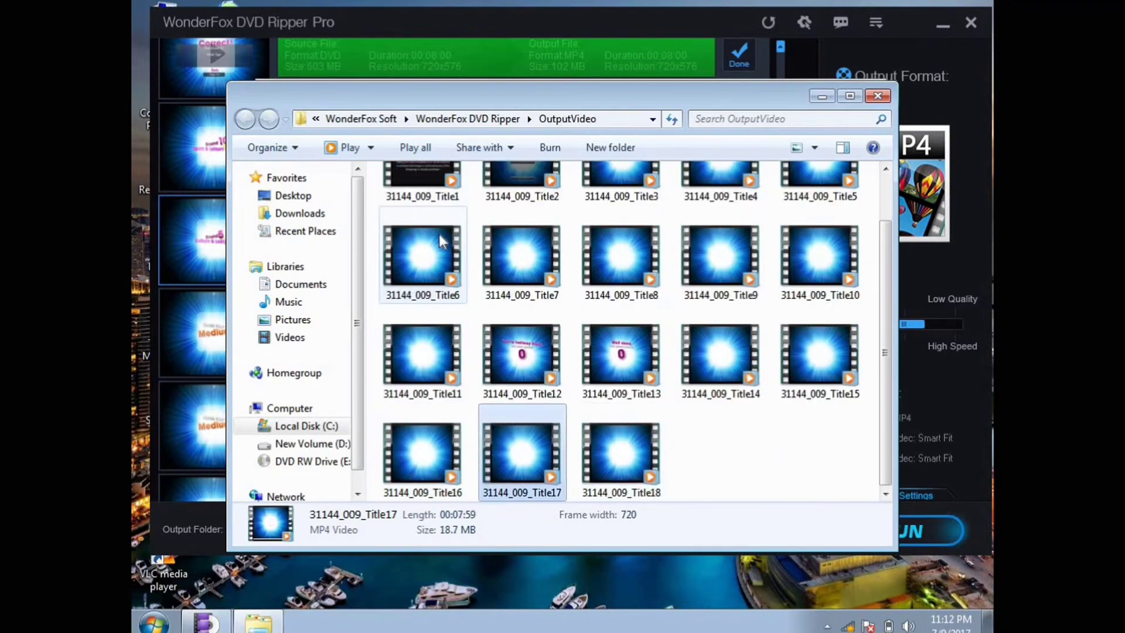
pyautogui.press('Up')
pyautogui.press('Up')
pyautogui.press('Home')
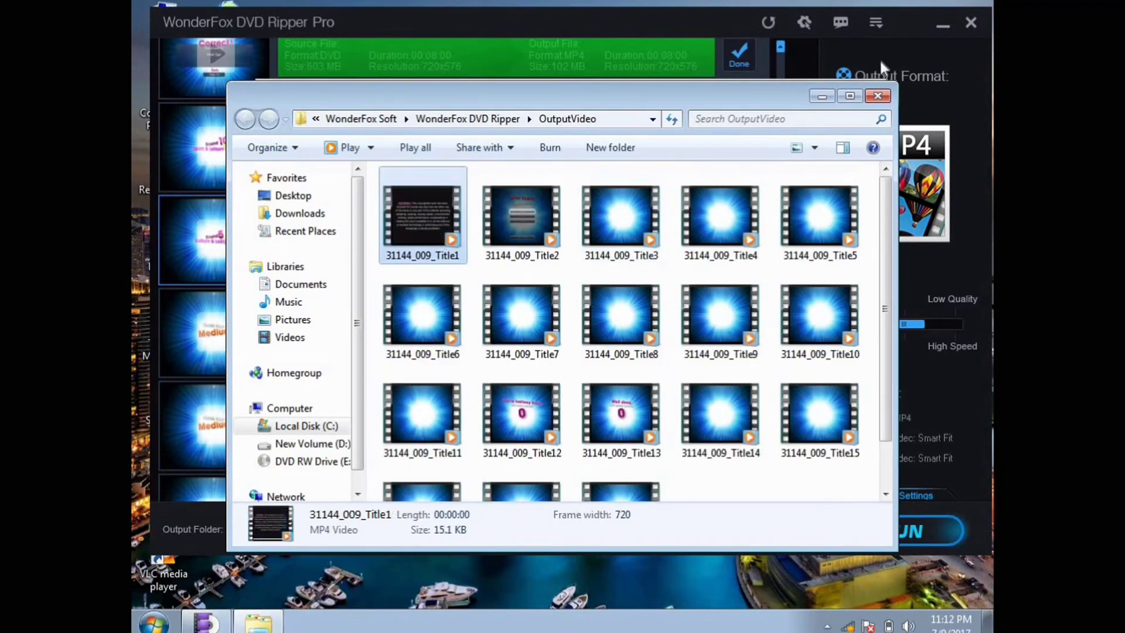
pyautogui.click(878, 96)
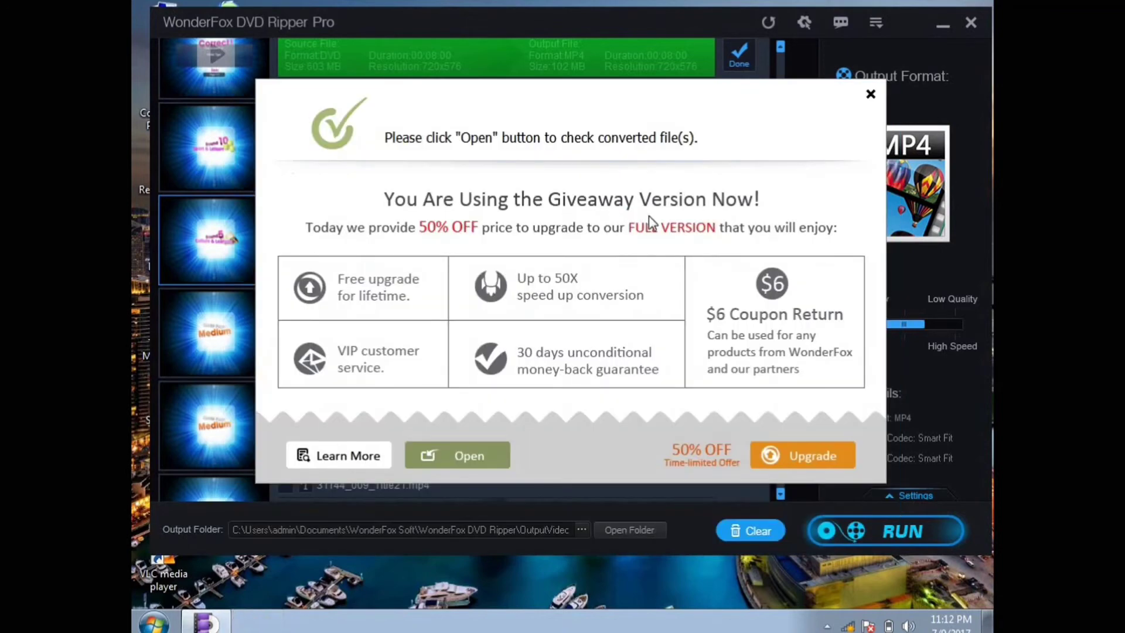
# Step: Close the giveaway popup, clear finished titles, and review the General, Conversion, Download and DVD Ripping settings
pyautogui.click(871, 95)
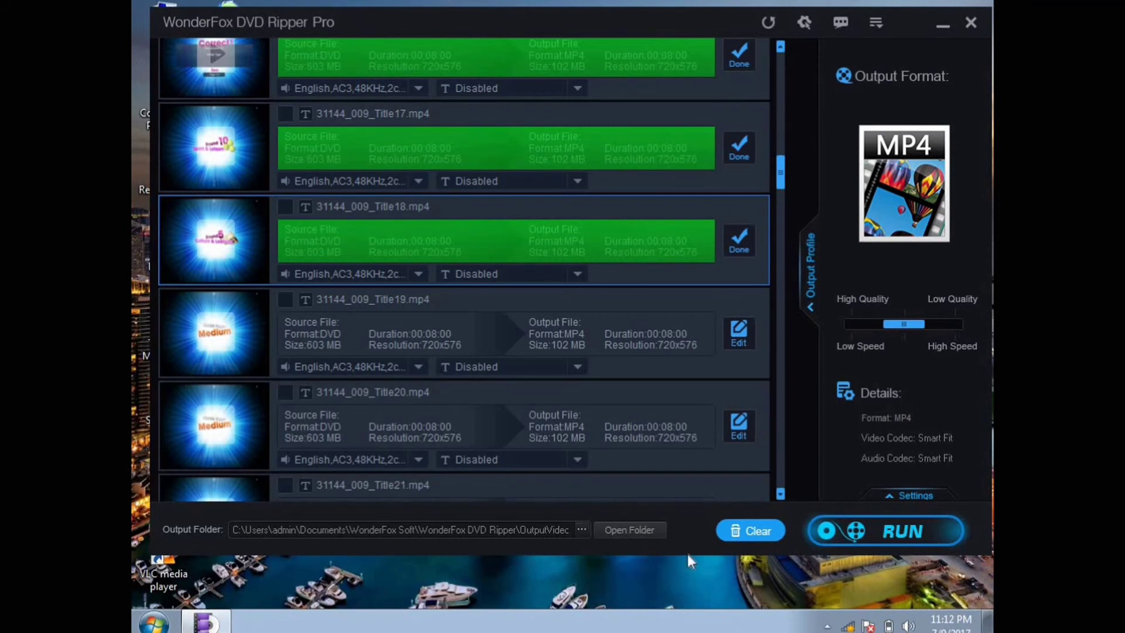
pyautogui.click(751, 530)
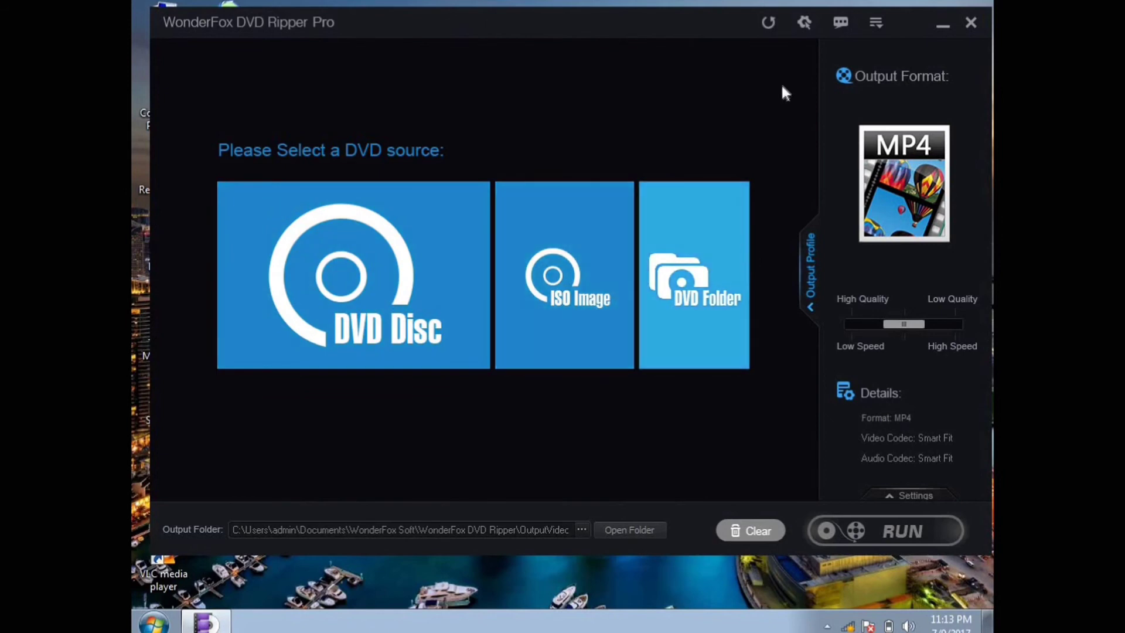
pyautogui.click(805, 25)
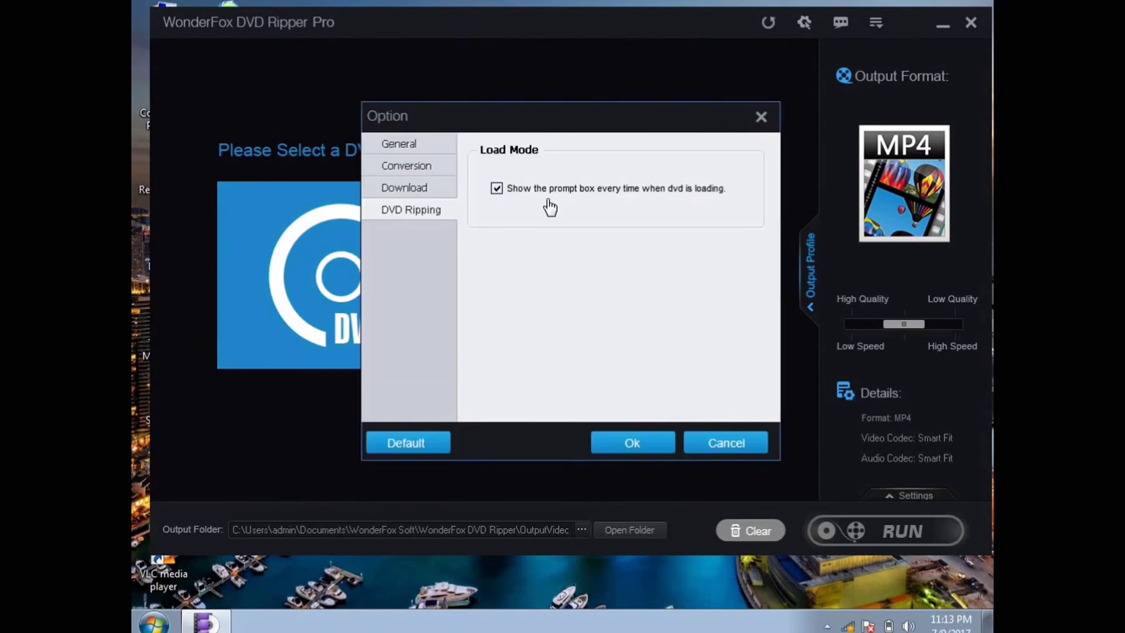
pyautogui.click(399, 147)
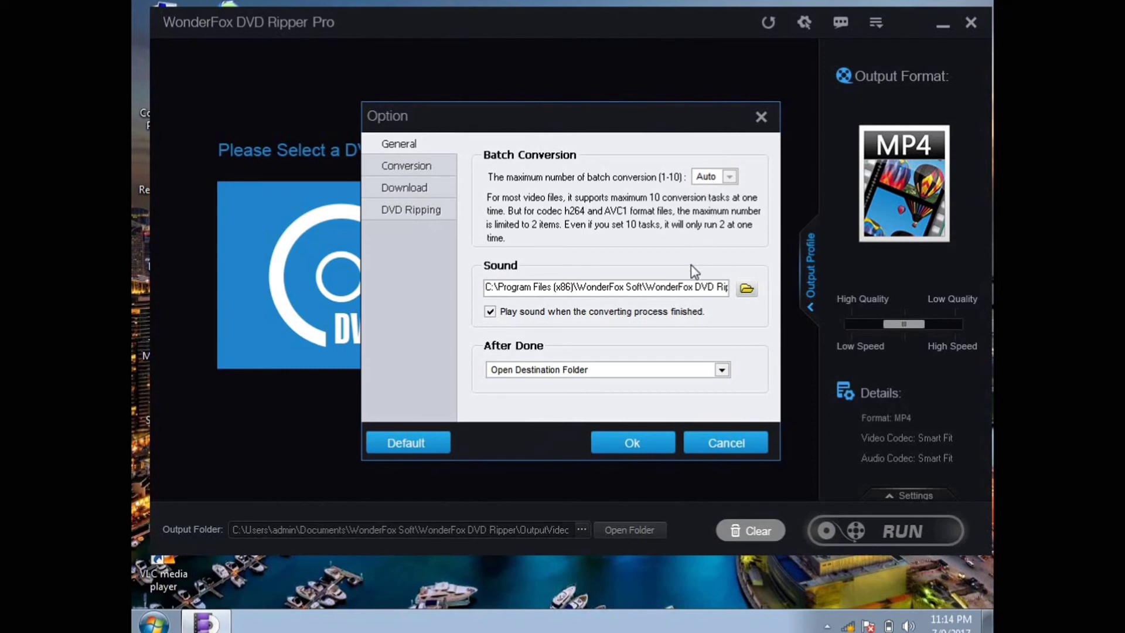
pyautogui.click(393, 169)
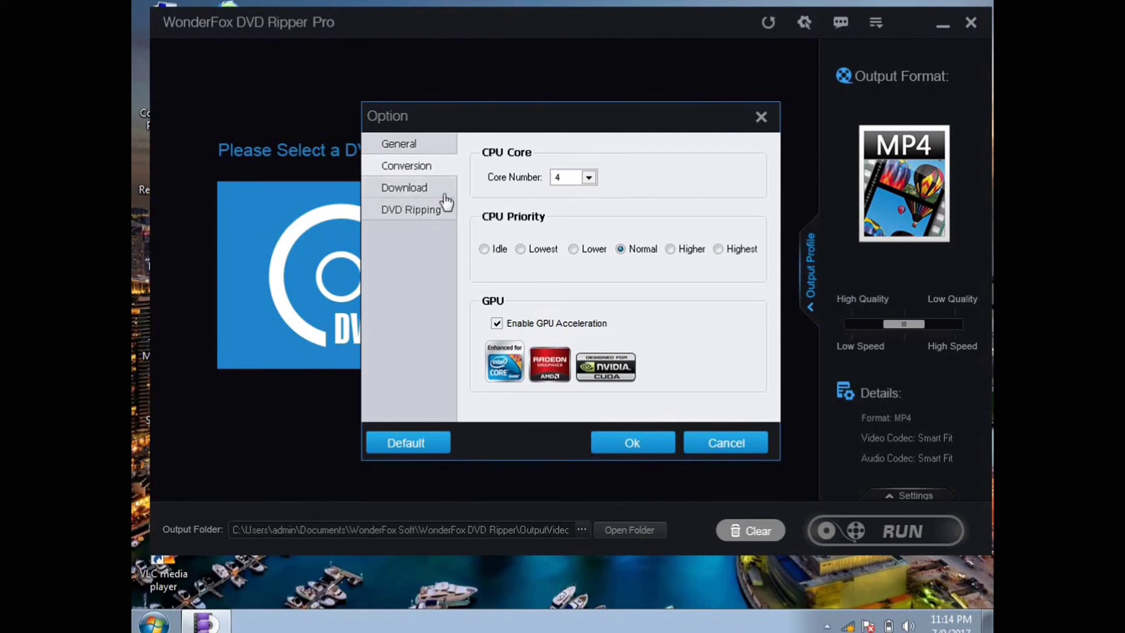
pyautogui.click(419, 189)
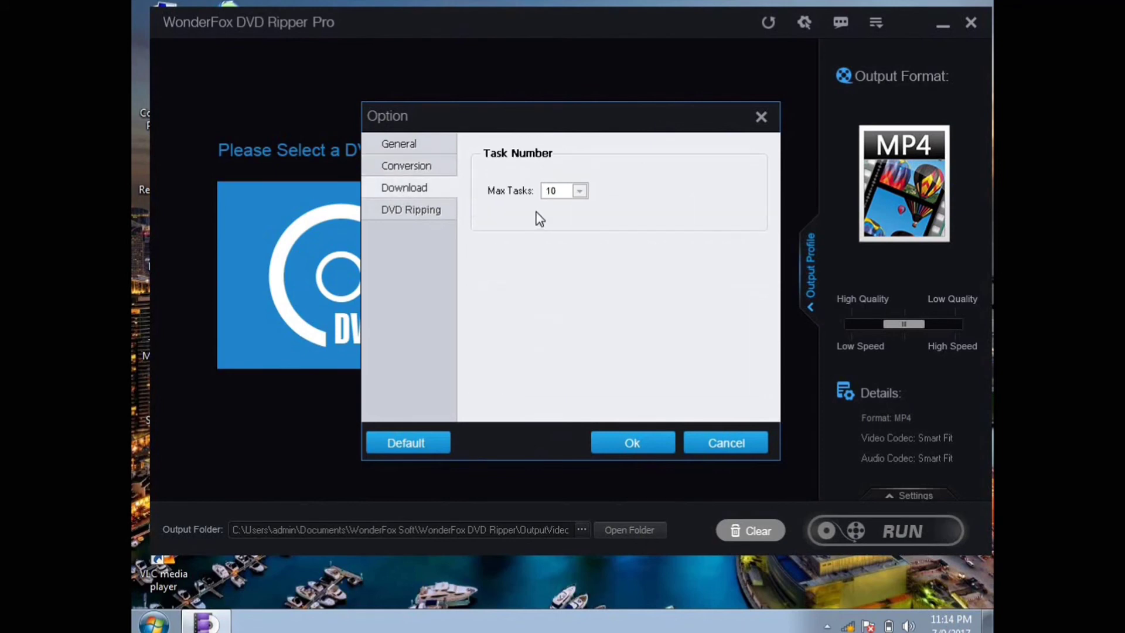
pyautogui.click(405, 211)
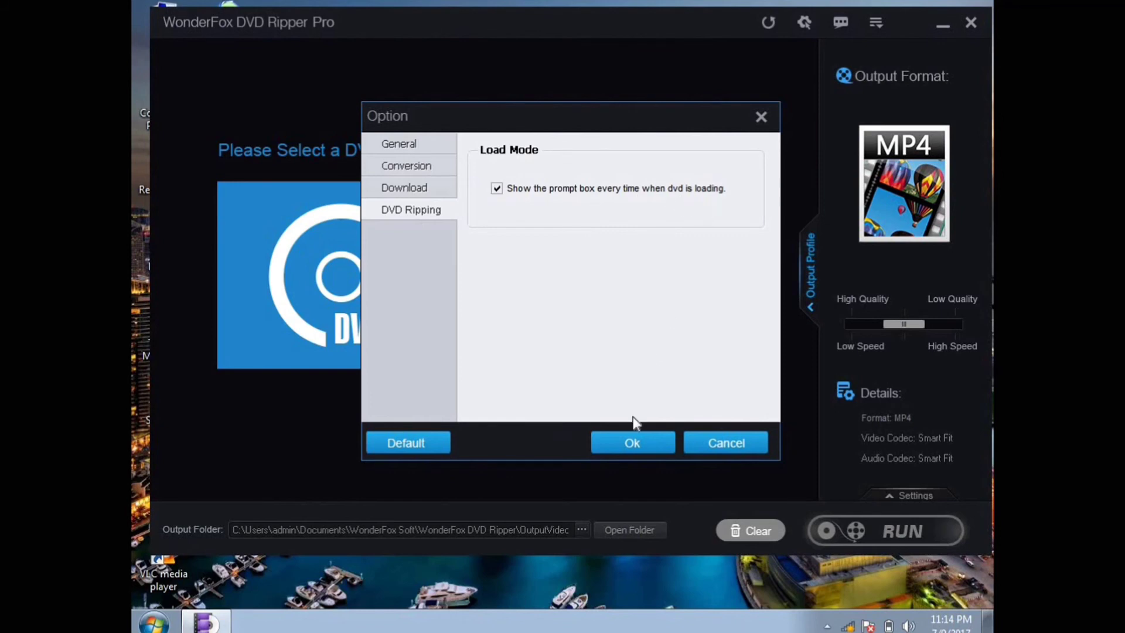
pyautogui.click(629, 444)
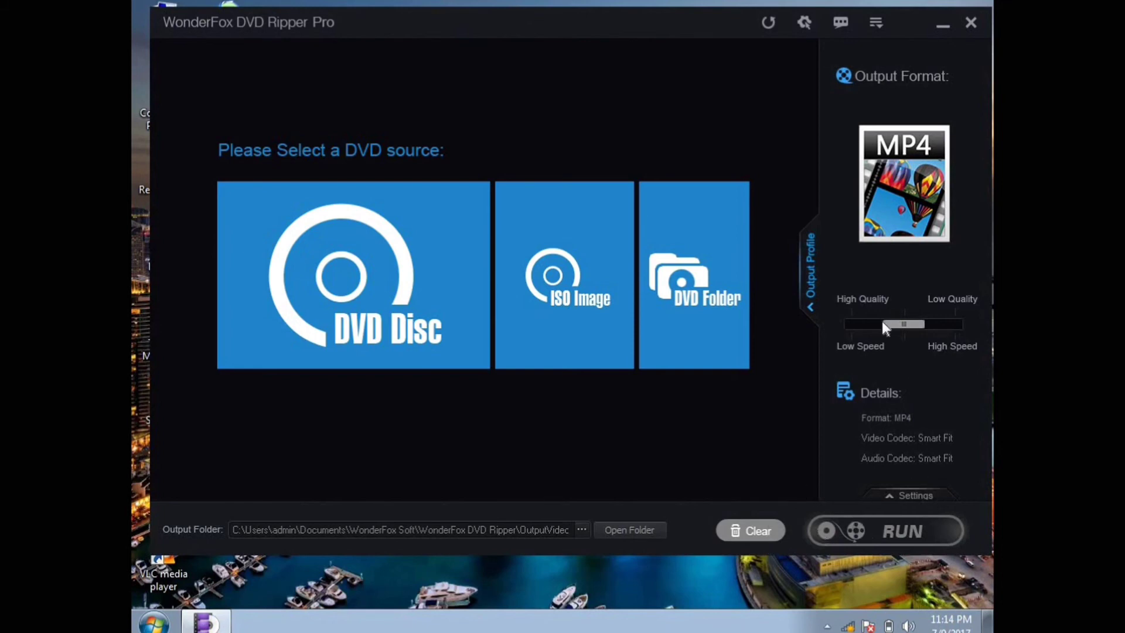
# Step: Reload the DVD titles and inspect Title1's subtitle and audio track options, leaving subtitles Disabled
pyautogui.click(877, 26)
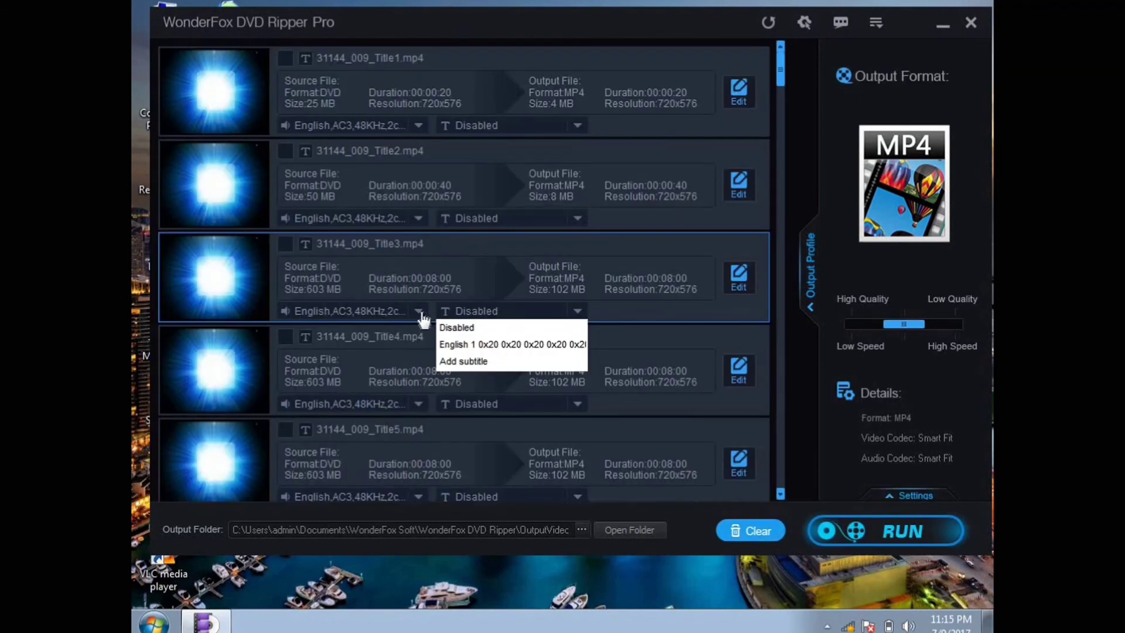
pyautogui.click(475, 257)
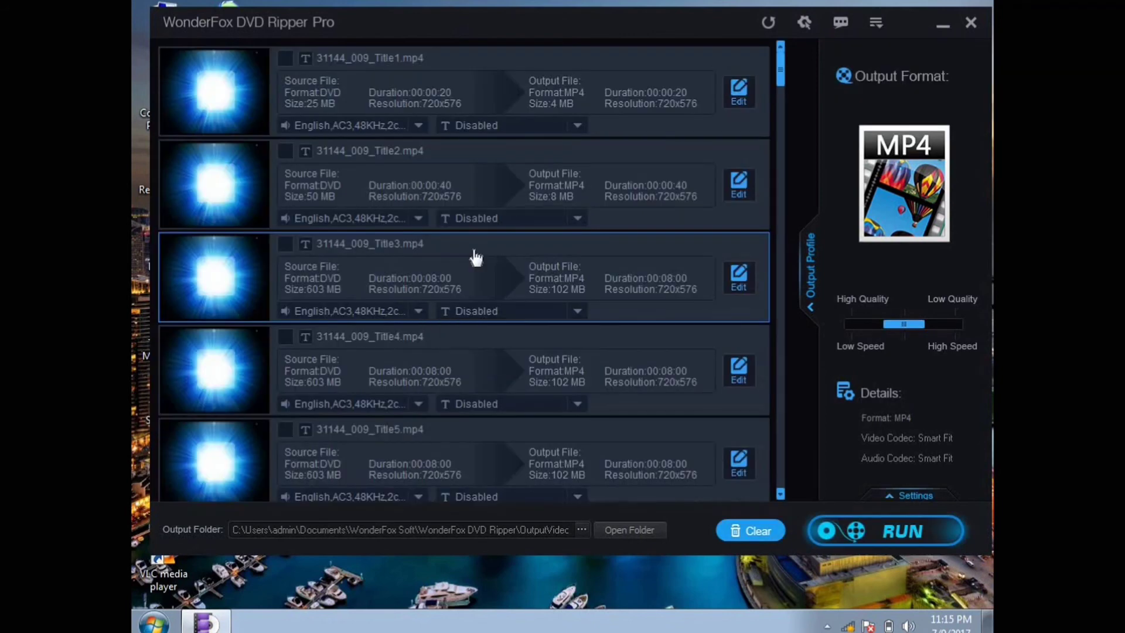
pyautogui.click(576, 129)
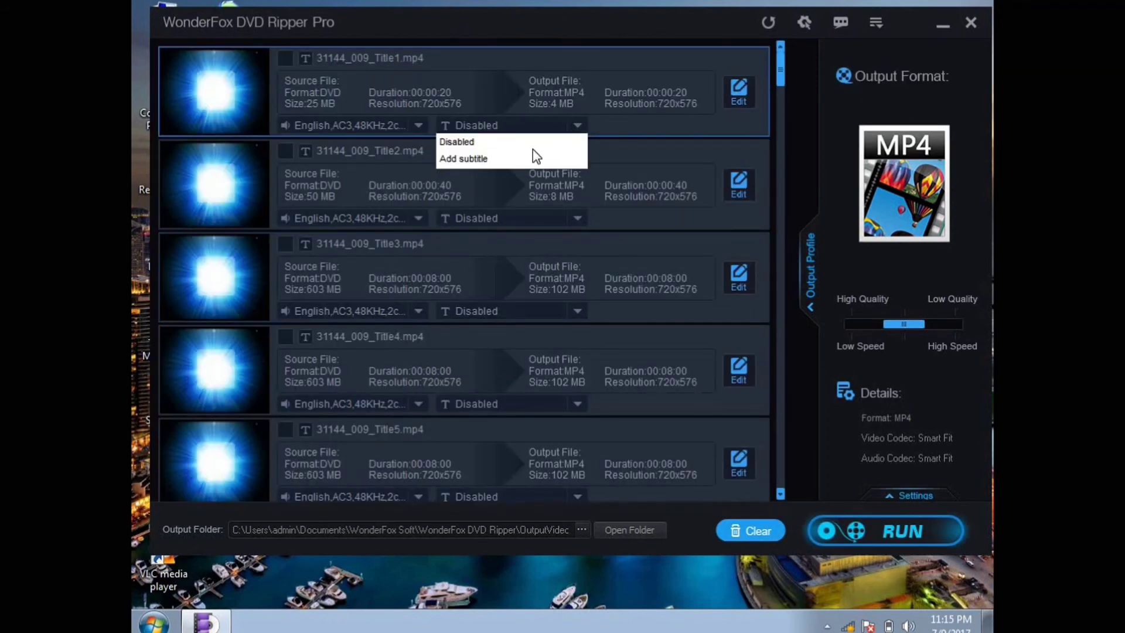
pyautogui.click(471, 159)
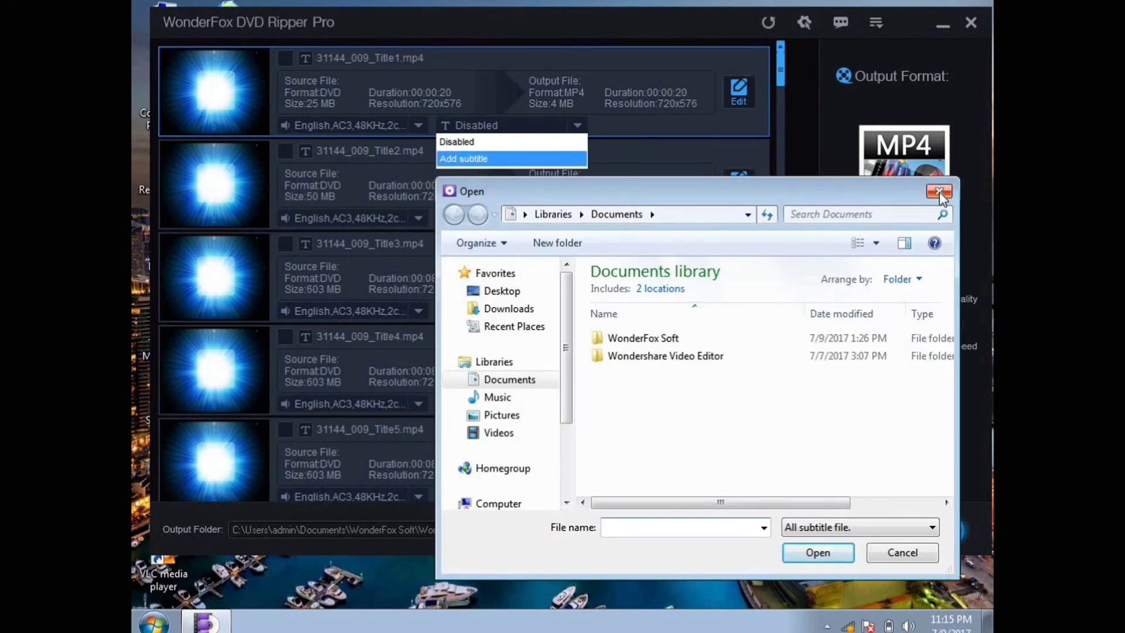
pyautogui.click(939, 192)
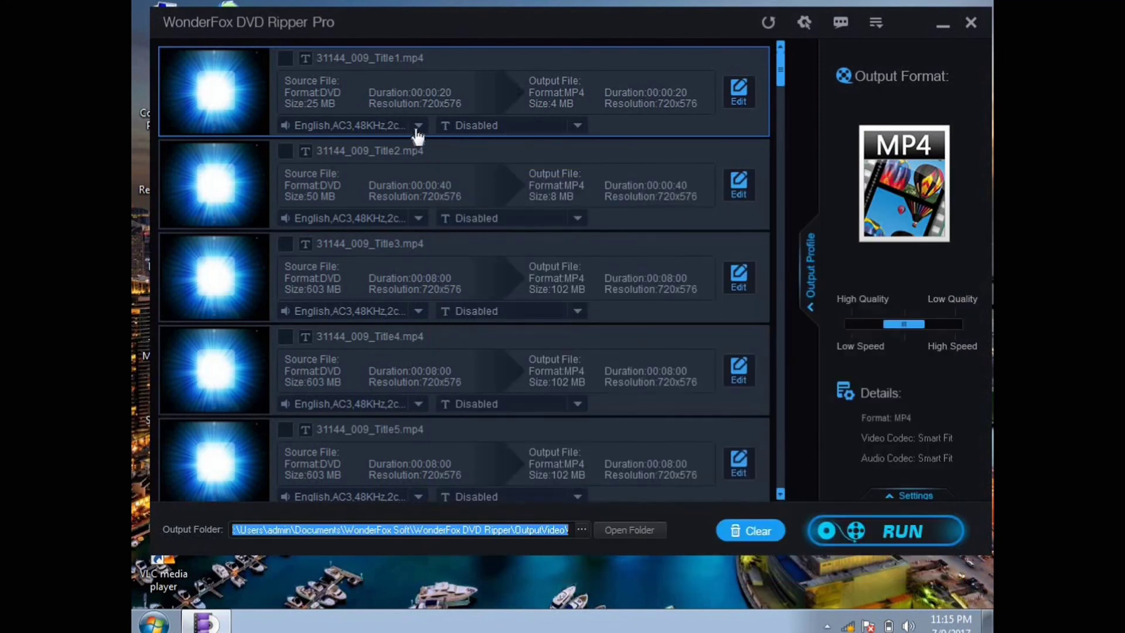
pyautogui.click(420, 127)
pyautogui.click(421, 136)
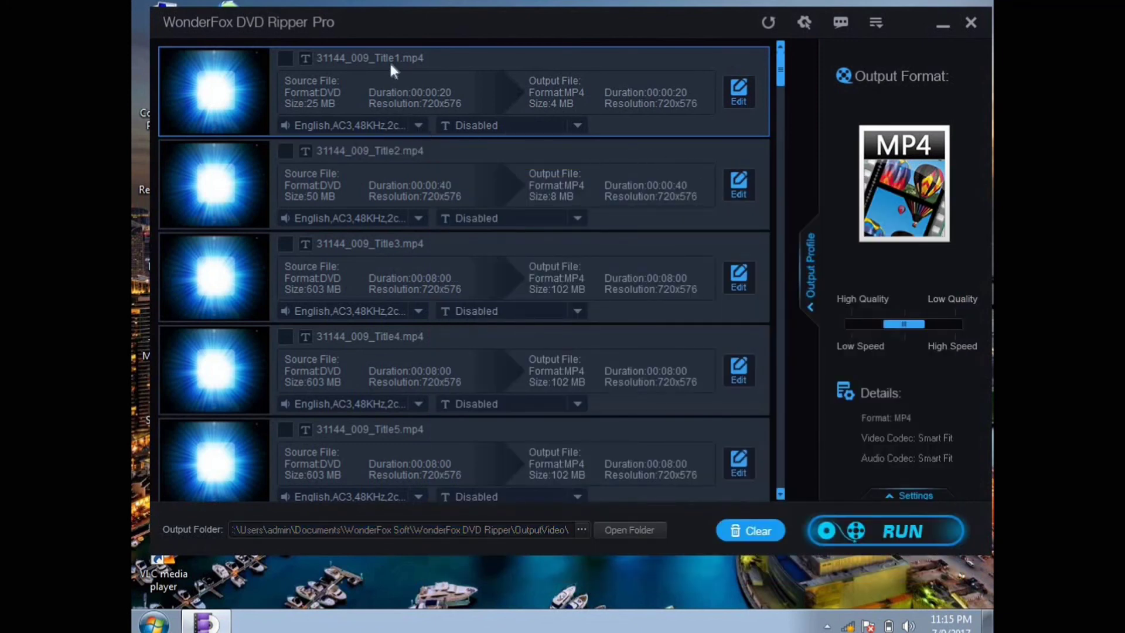
# Step: Open Title1's Edit window and apply the second effect preset in place of None
pyautogui.click(743, 98)
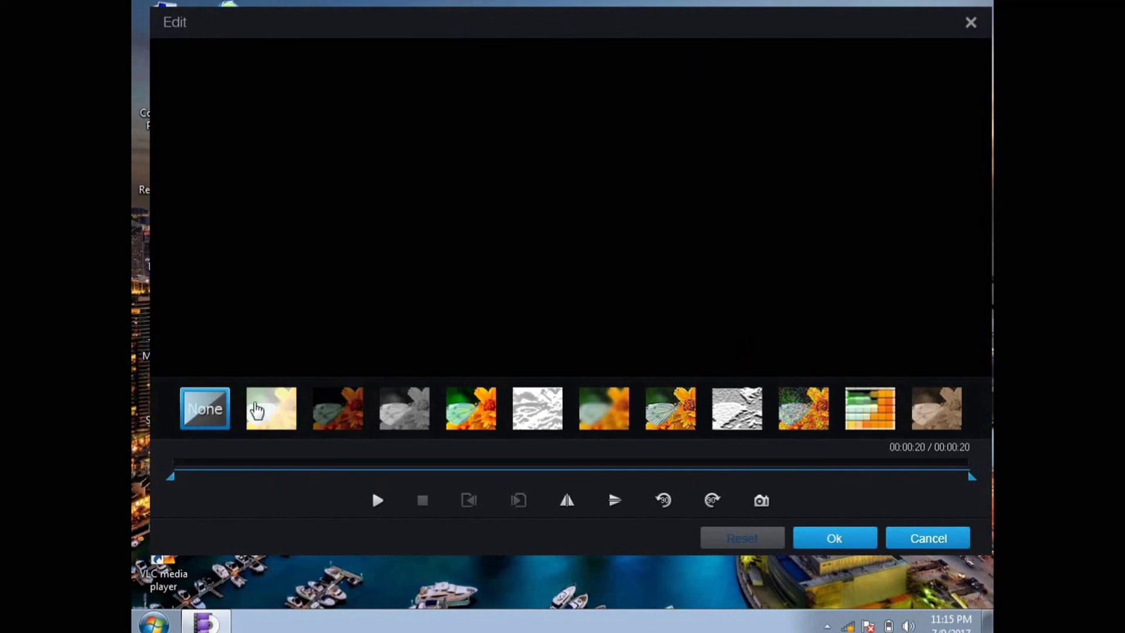
pyautogui.click(257, 411)
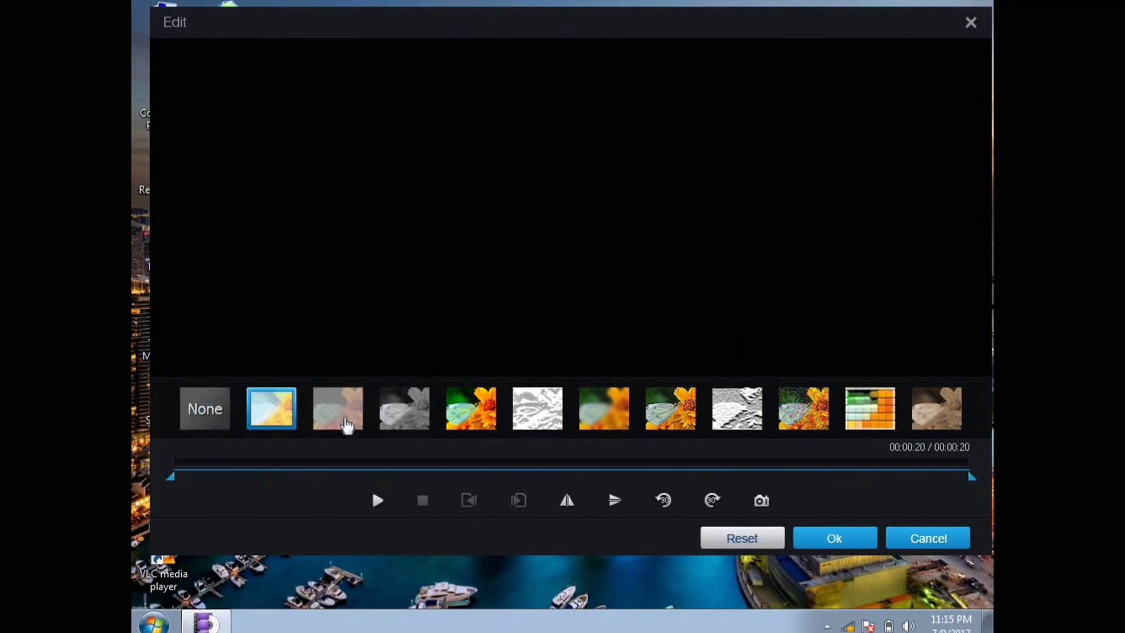